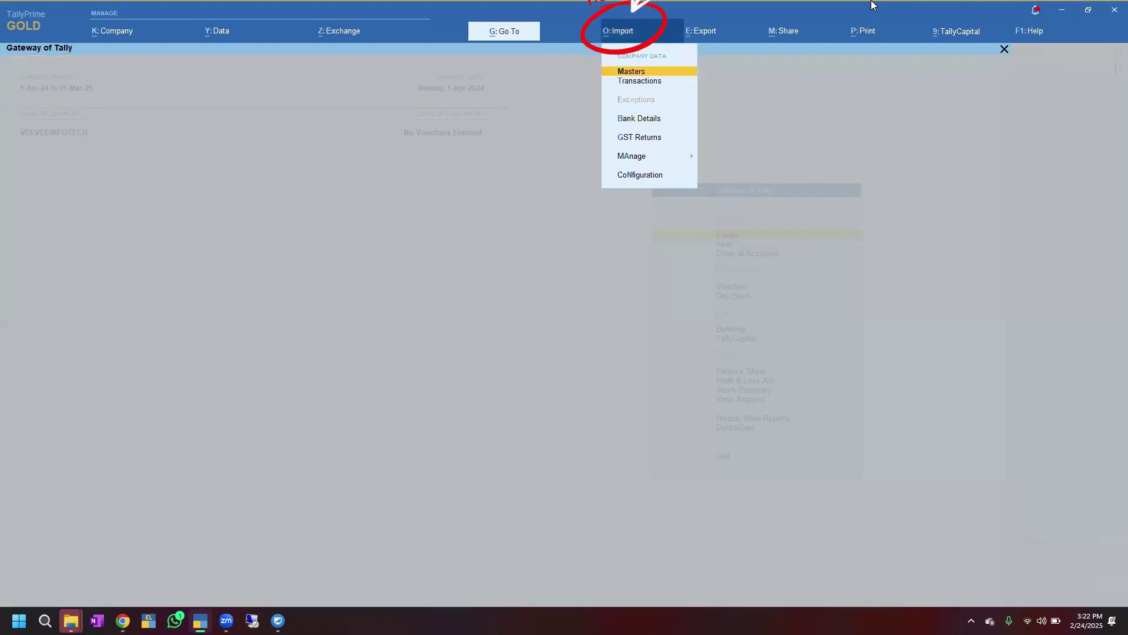
Open the Masters sample Excel export dialog, preset to Ledger as Ledger.xlsx.
key(Down)
key(Down)
key(Down)
key(Down)
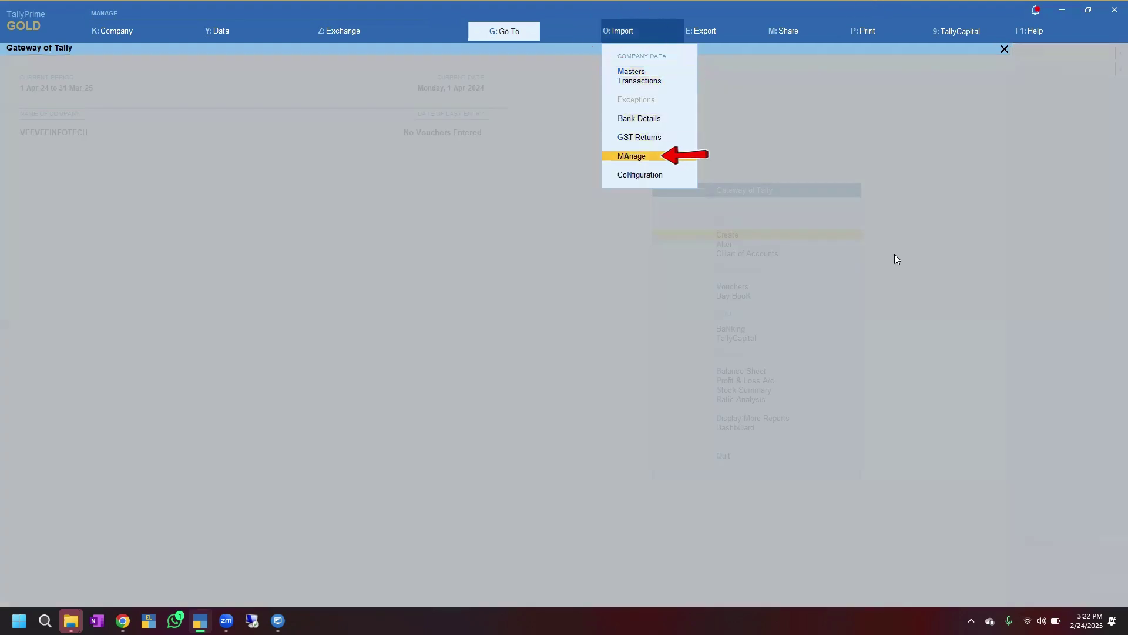
key(Return)
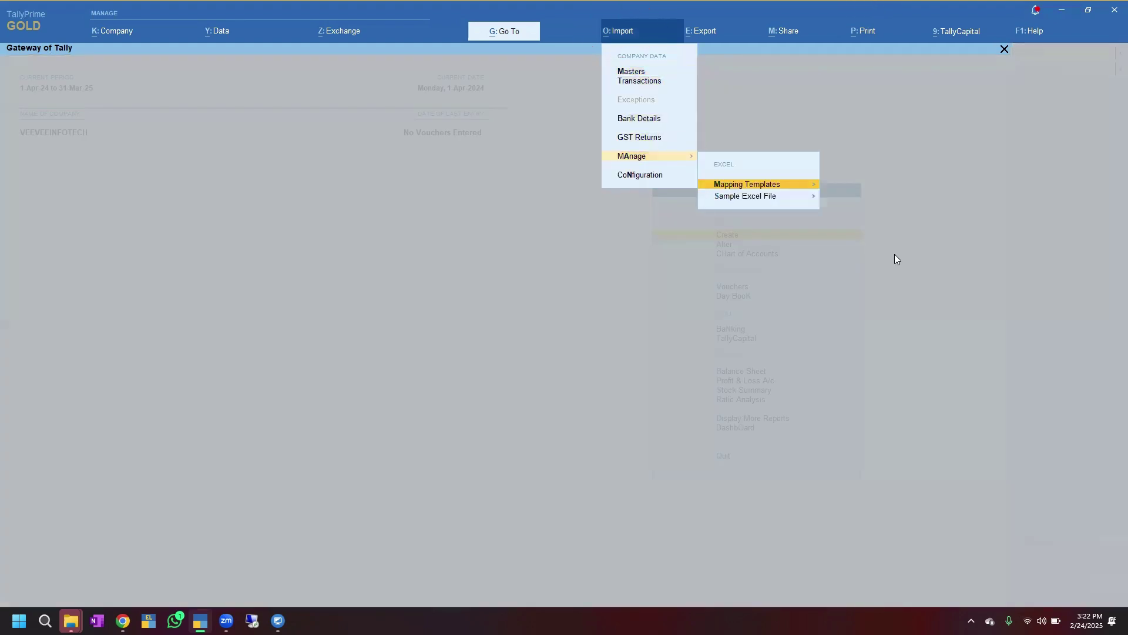
key(Down)
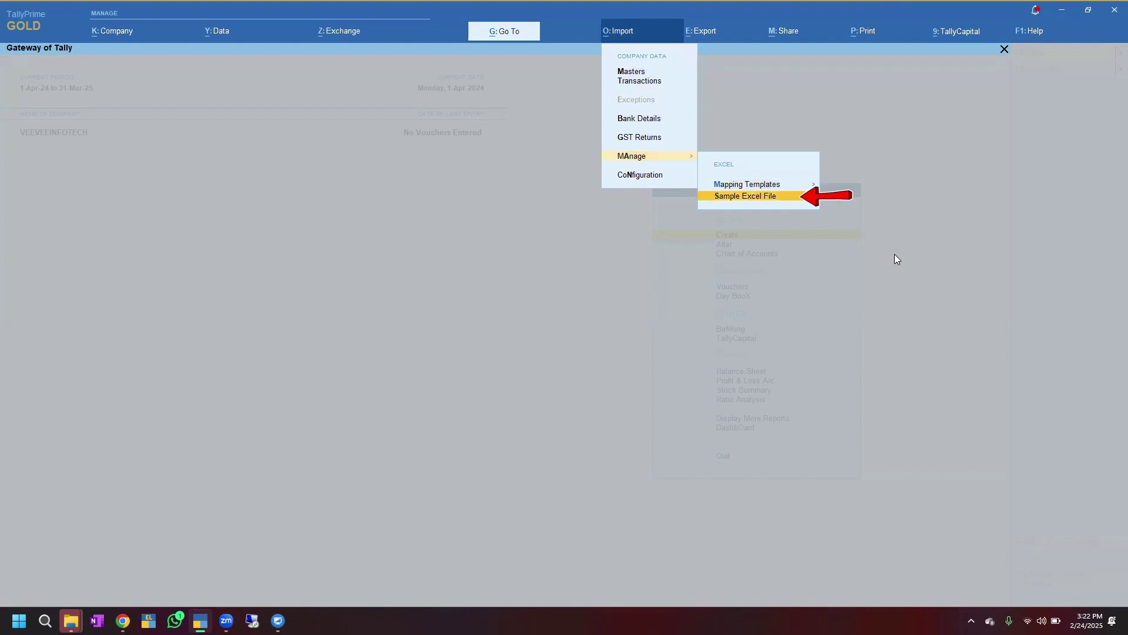
key(Return)
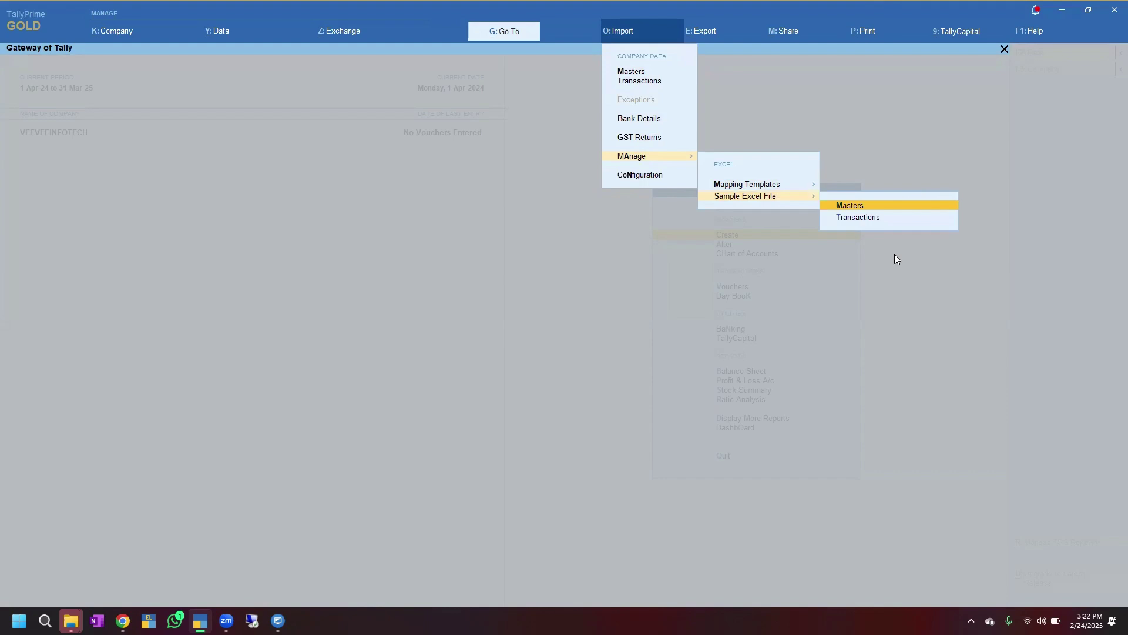
key(Return)
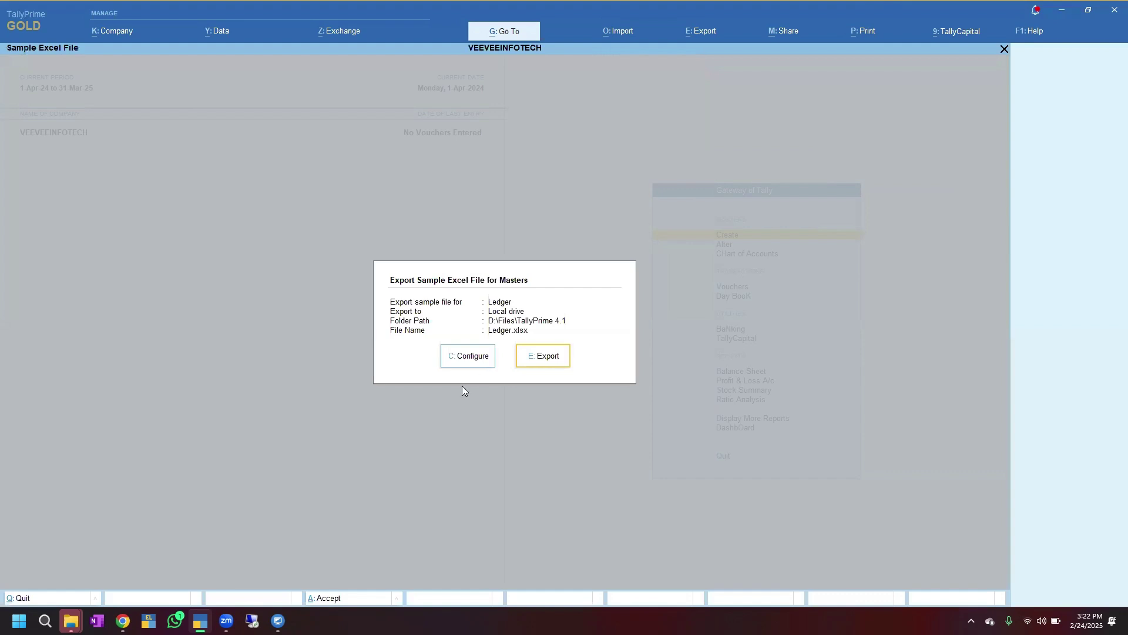
Open the export configuration and keep Ledger as the sample master type.
click(471, 358)
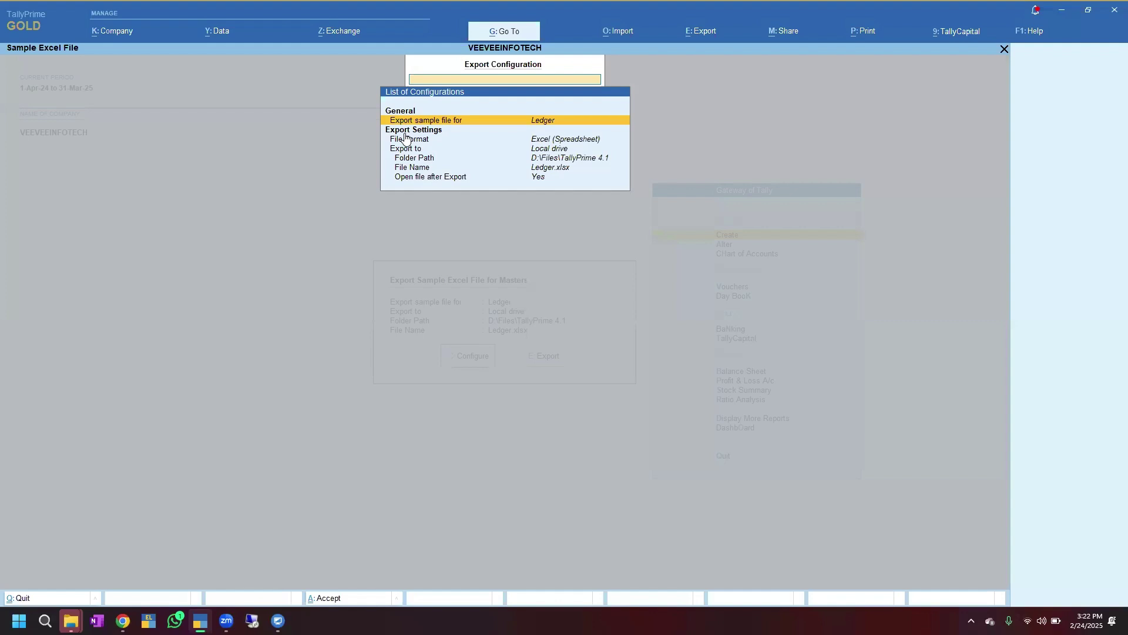
key(Return)
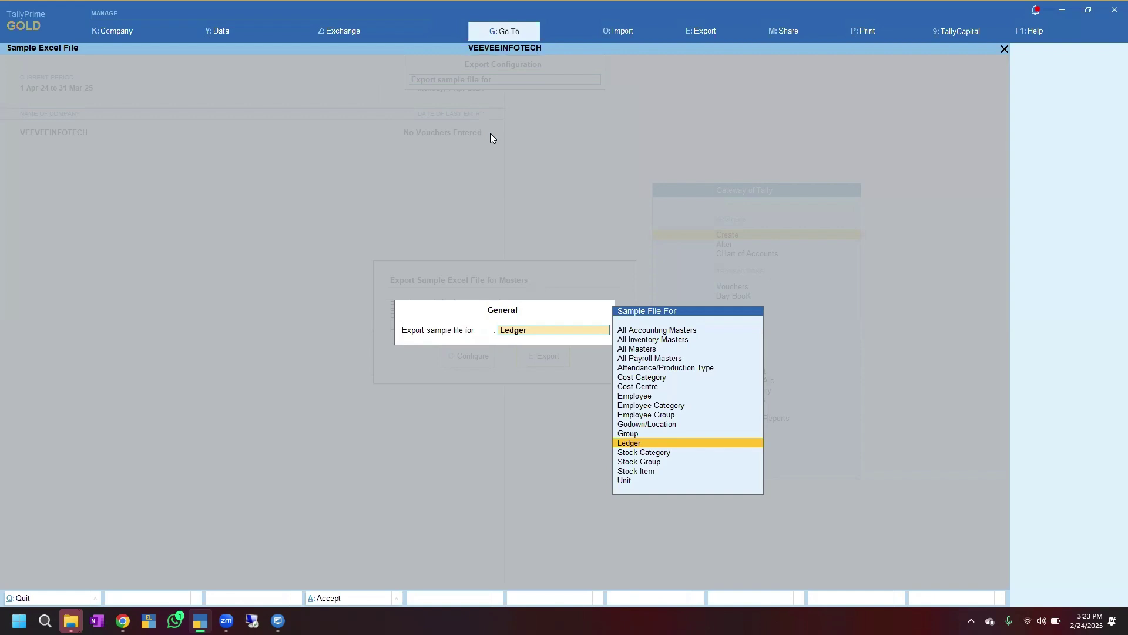
key(Return)
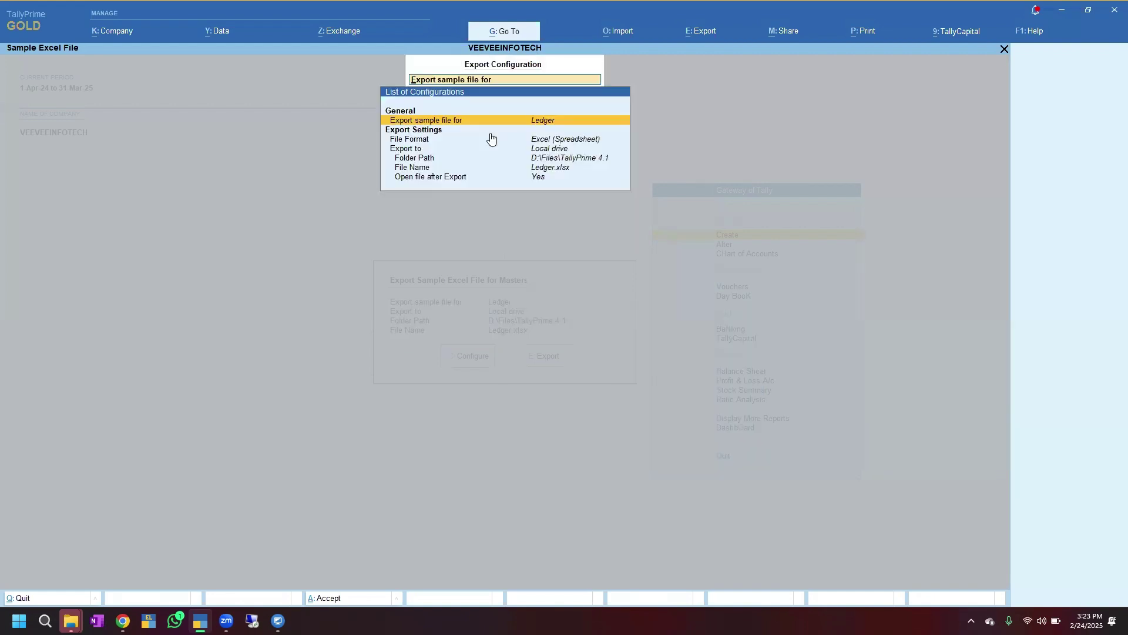
key(Down)
key(Down)
key(Down)
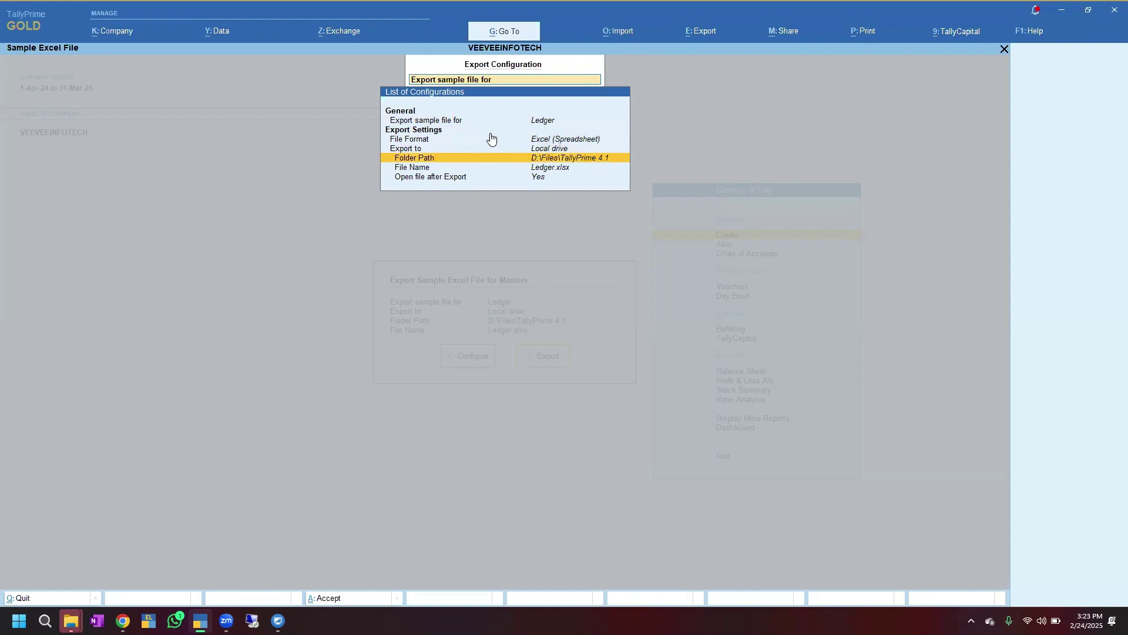
Set the folder path to D:\Excel to Tally and export the Ledger sample file.
key(Return)
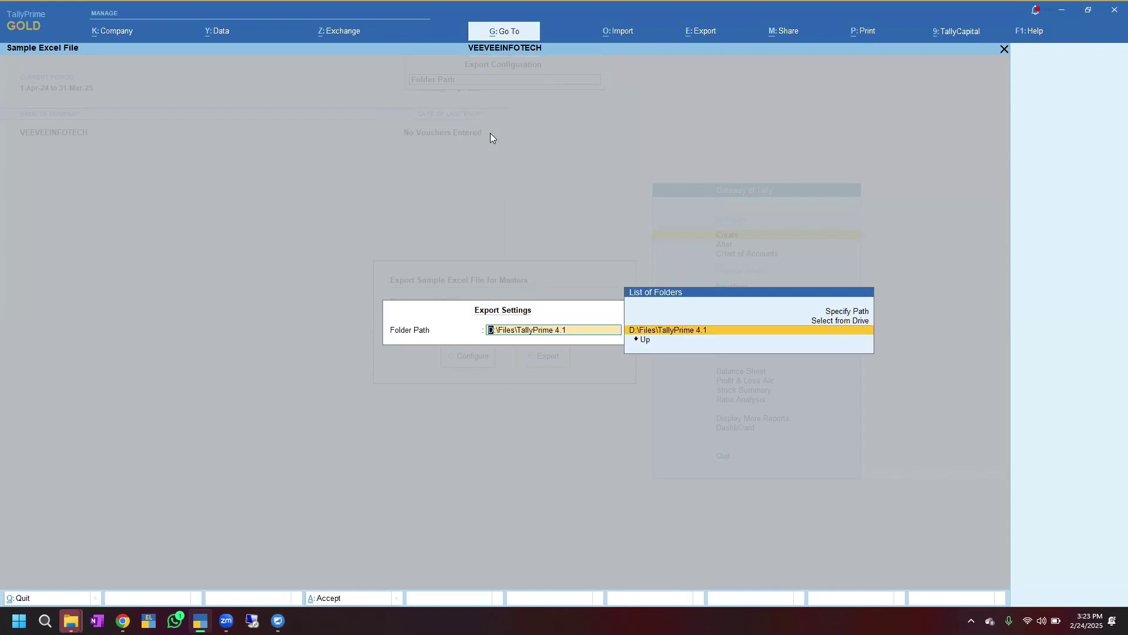
key(Up)
key(Return)
key(Down)
key(Return)
key(Down)
key(Down)
key(Return)
key(Return)
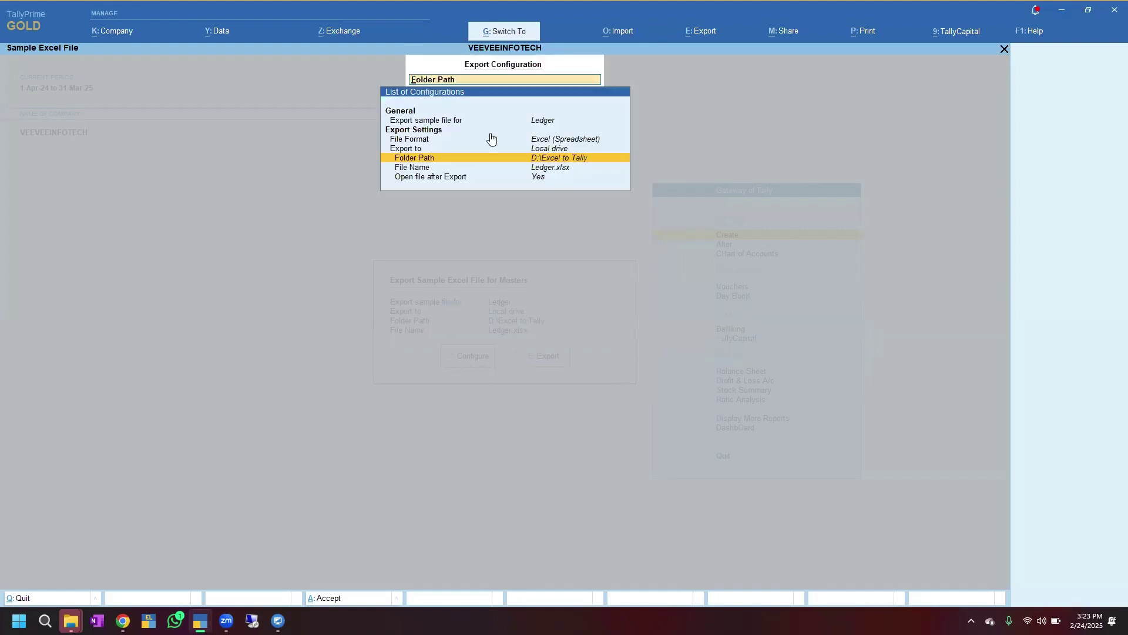
key(ctrl+a)
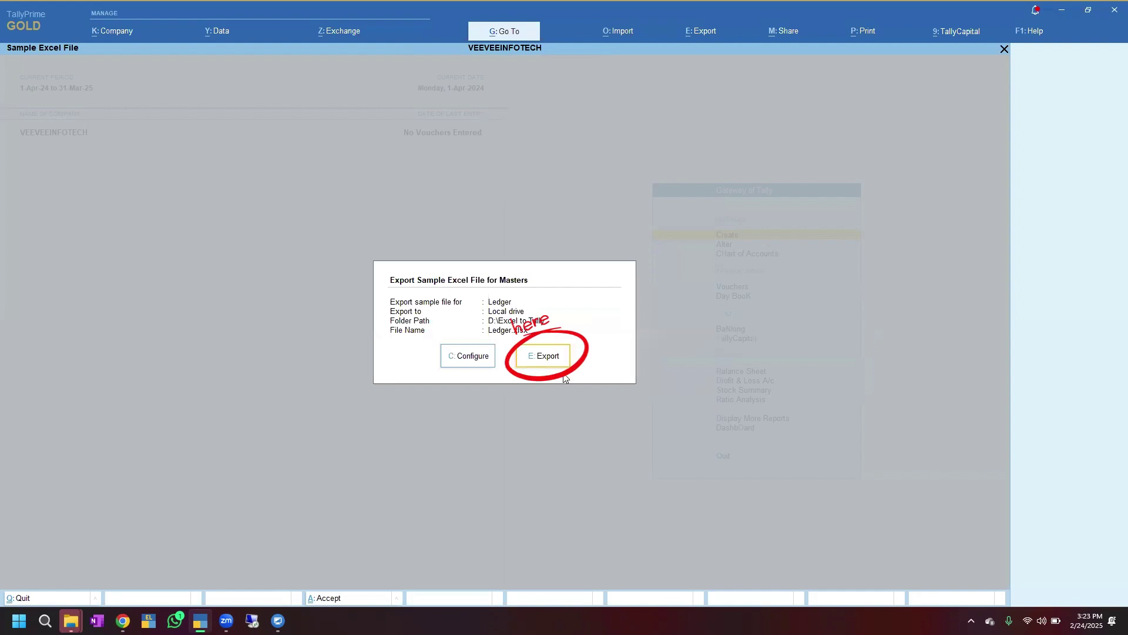
click(559, 360)
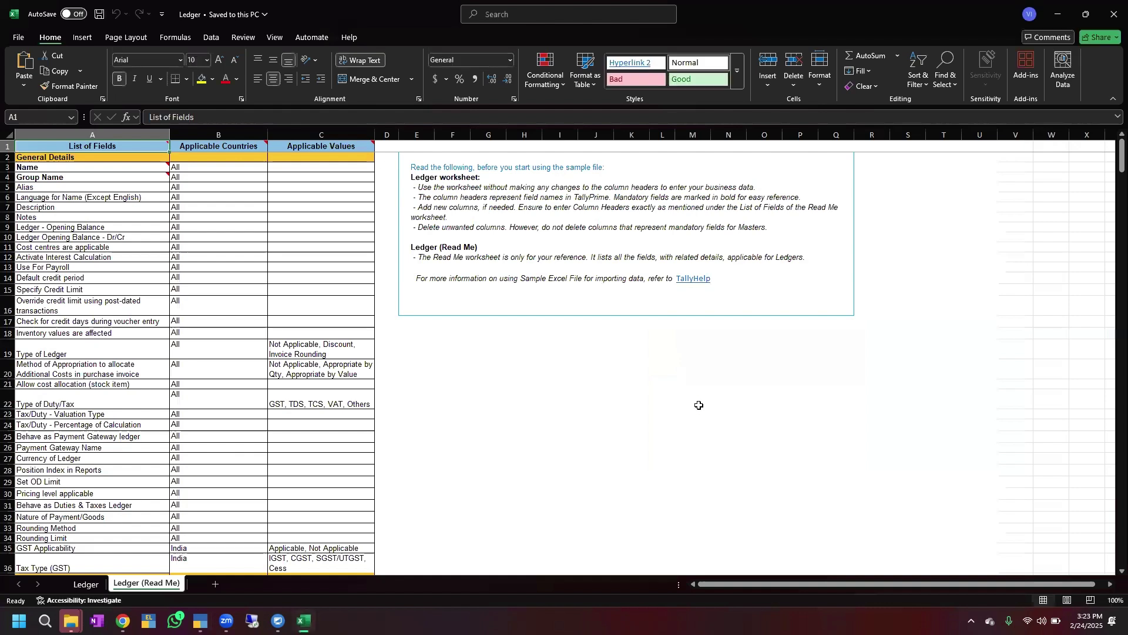
Switch to the Ledger worksheet and select cell A2 under Name.
click(91, 586)
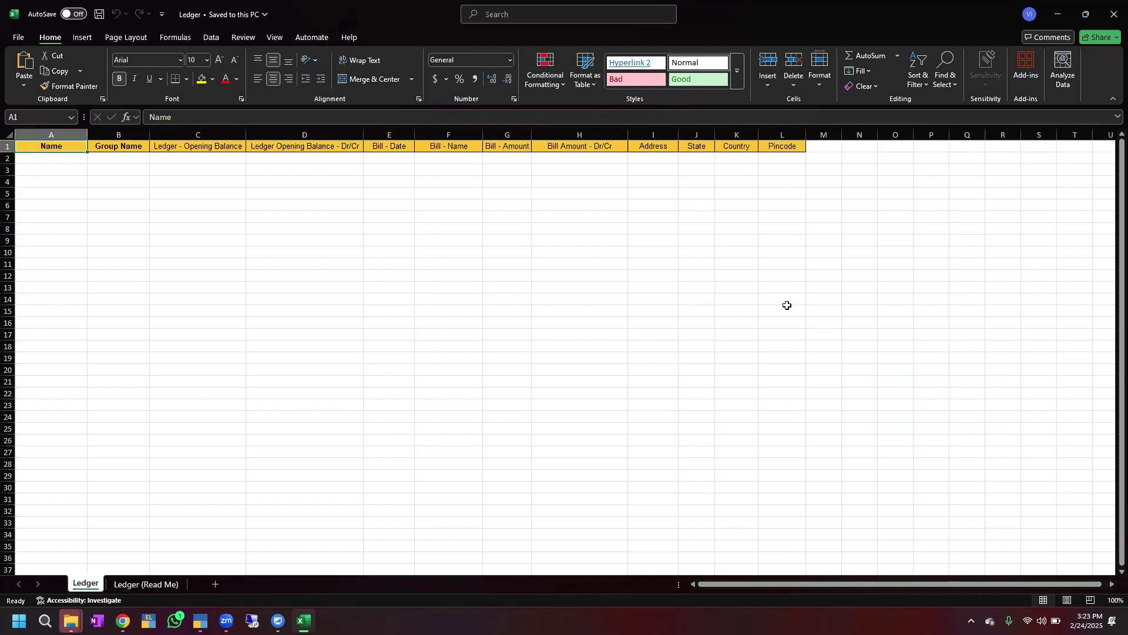
click(74, 158)
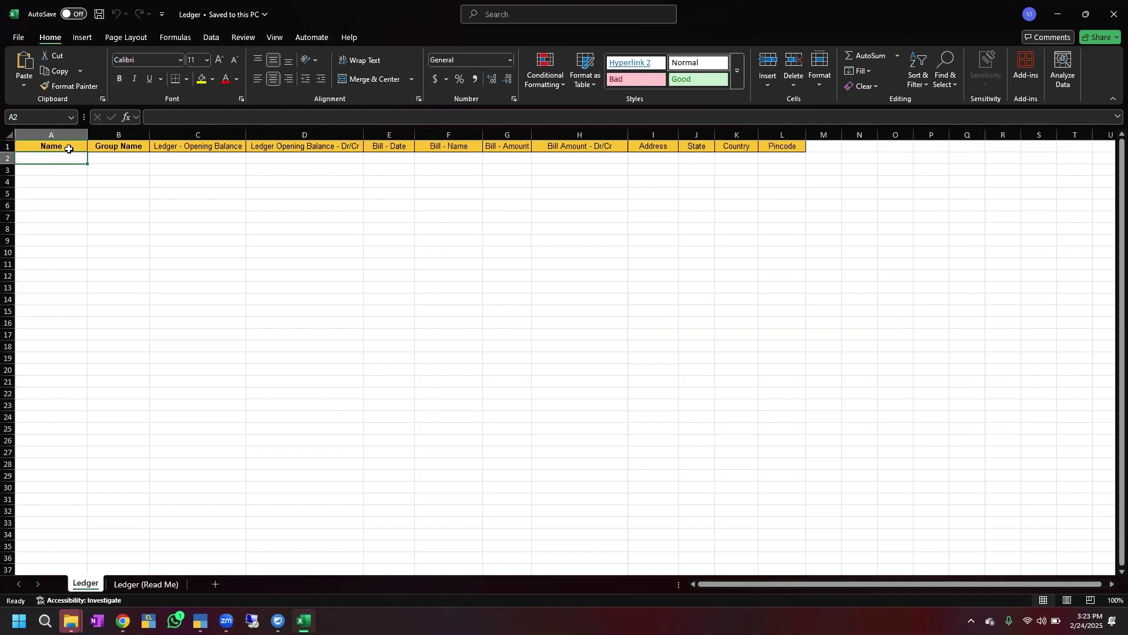
Back in TallyPrime, bring up the ledger list under Alter.
mouse_move(200, 620)
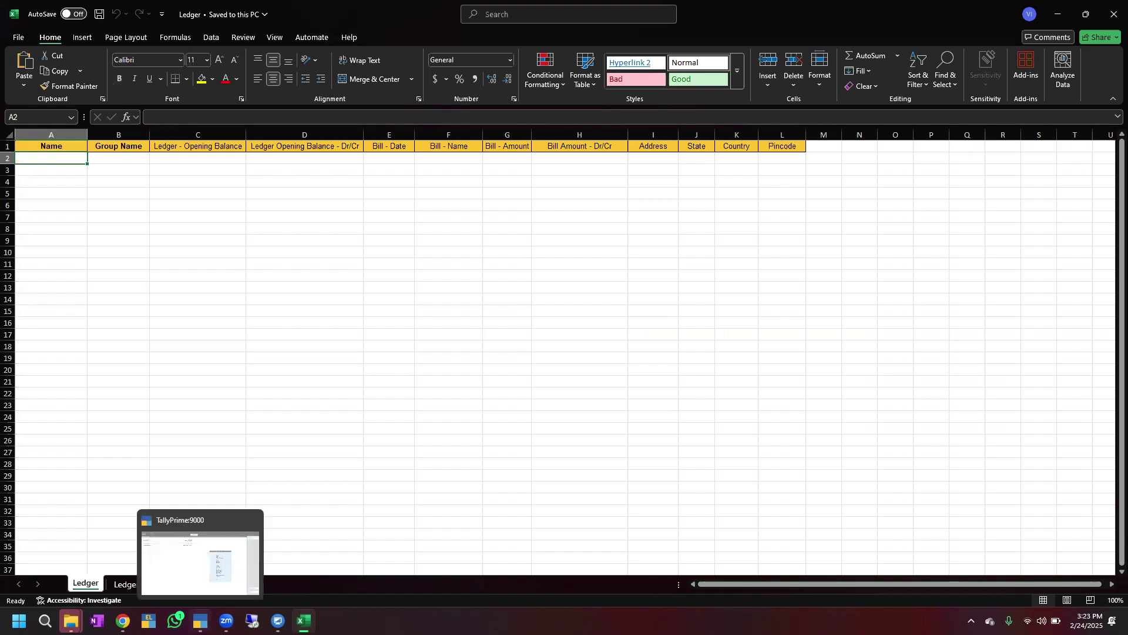
click(212, 577)
key(Down)
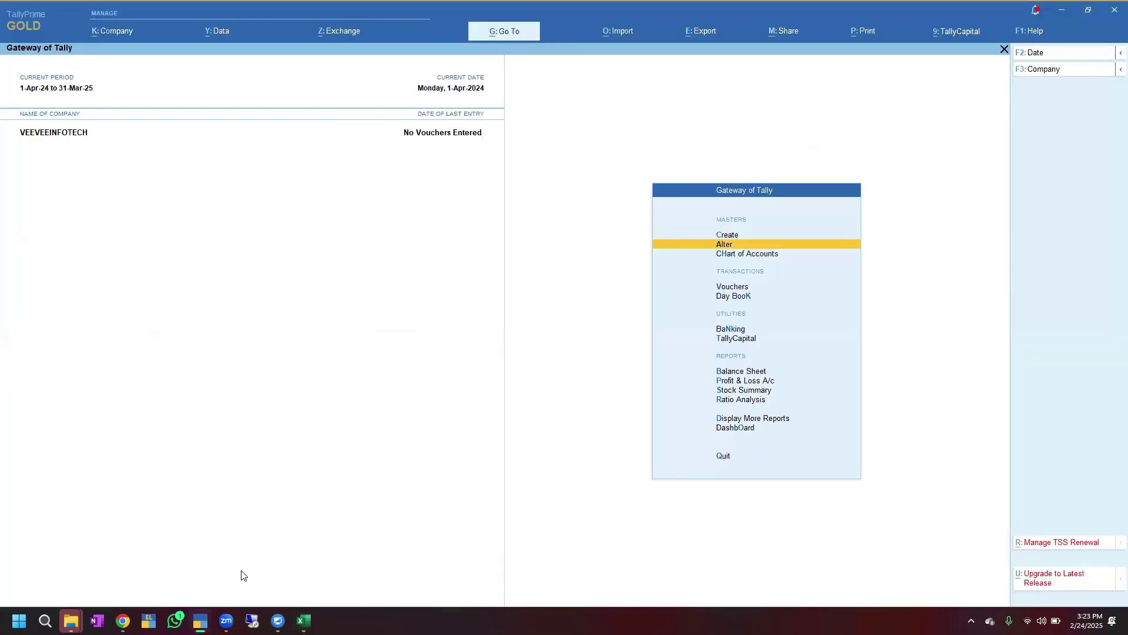
key(Return)
key(Down)
key(Return)
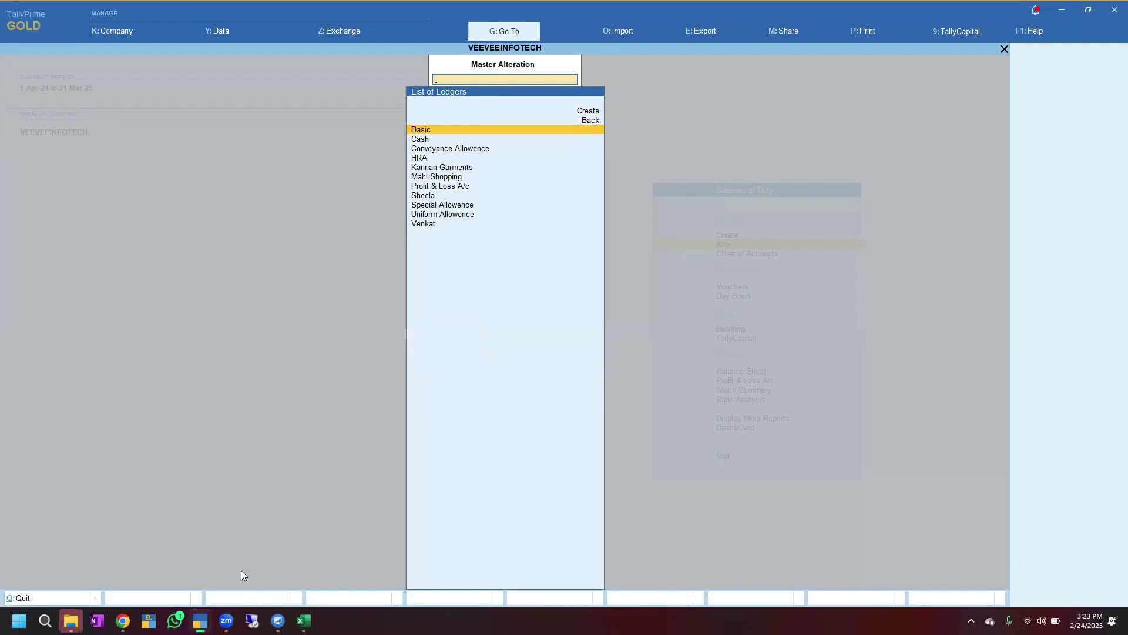
Create a V.K.M Shopping ledger with State and Country set to Not Applicable.
text(V.)
key(alt+c)
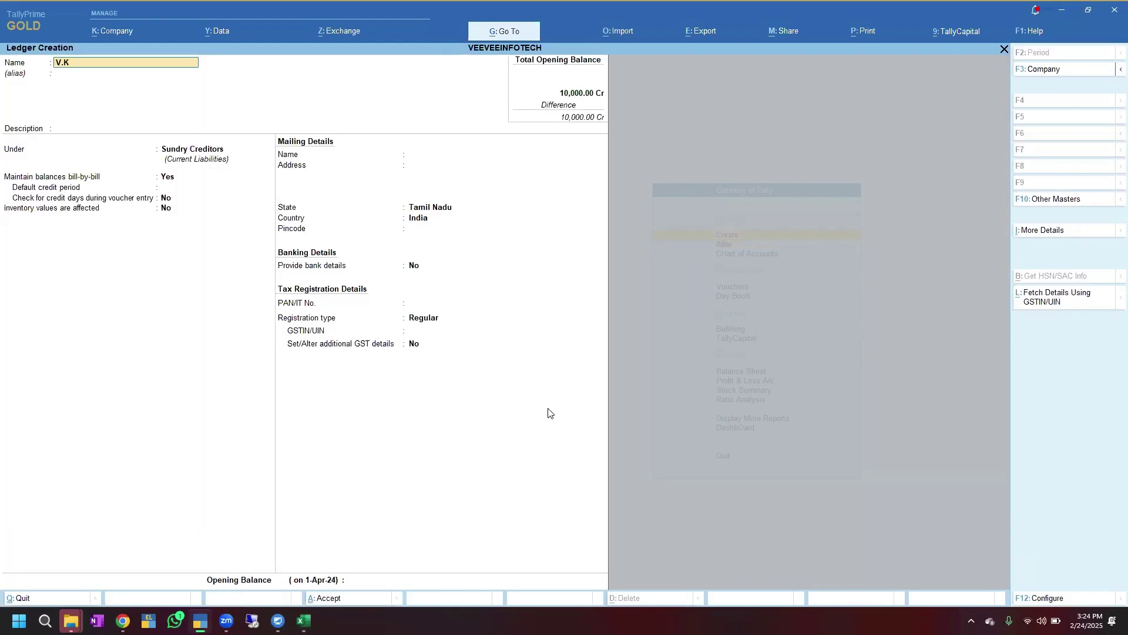
text(K.M Shopp)
key(Return)
key(Return)
key(Return)
key(Return)
key(Return)
key(Return)
key(Return)
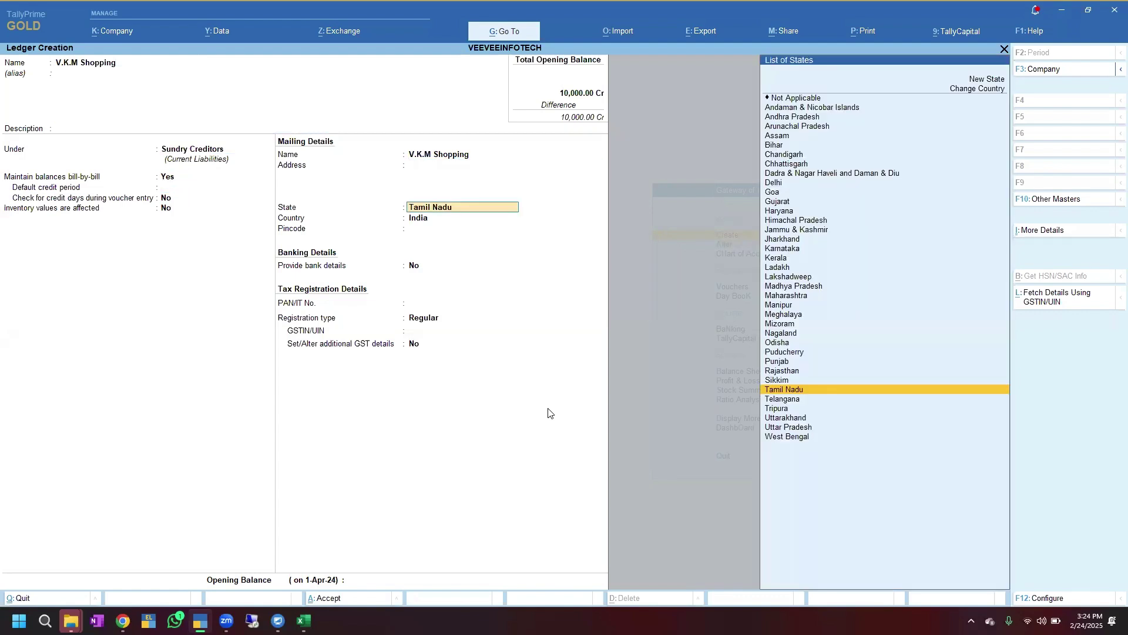
text(Not)
key(Return)
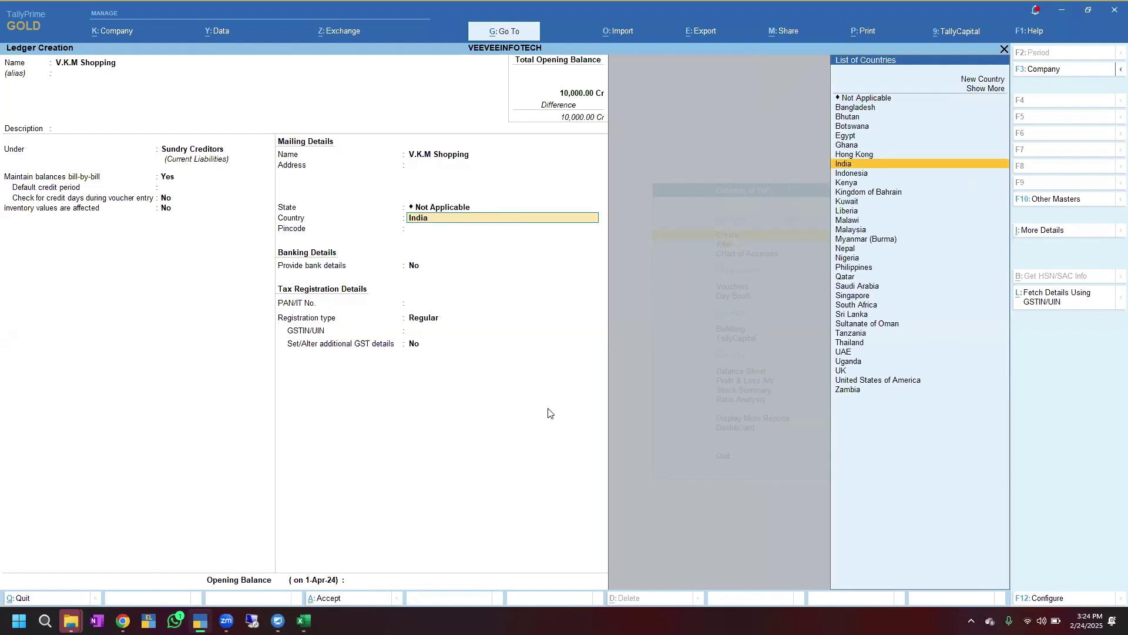
text(Not)
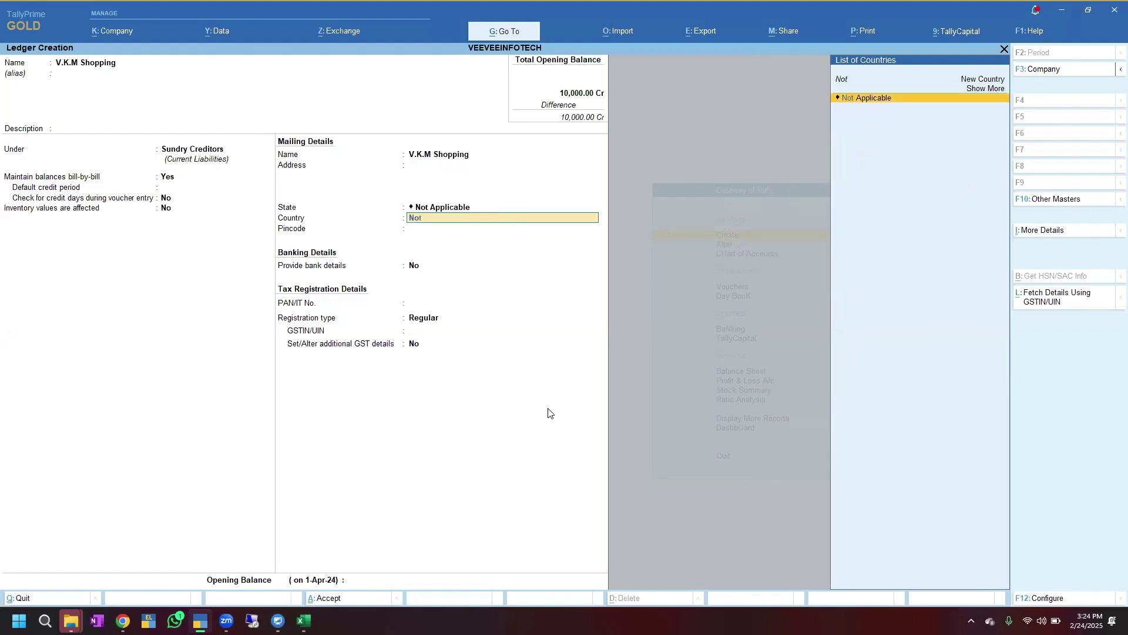
key(Return)
key(Return)
key(Return)
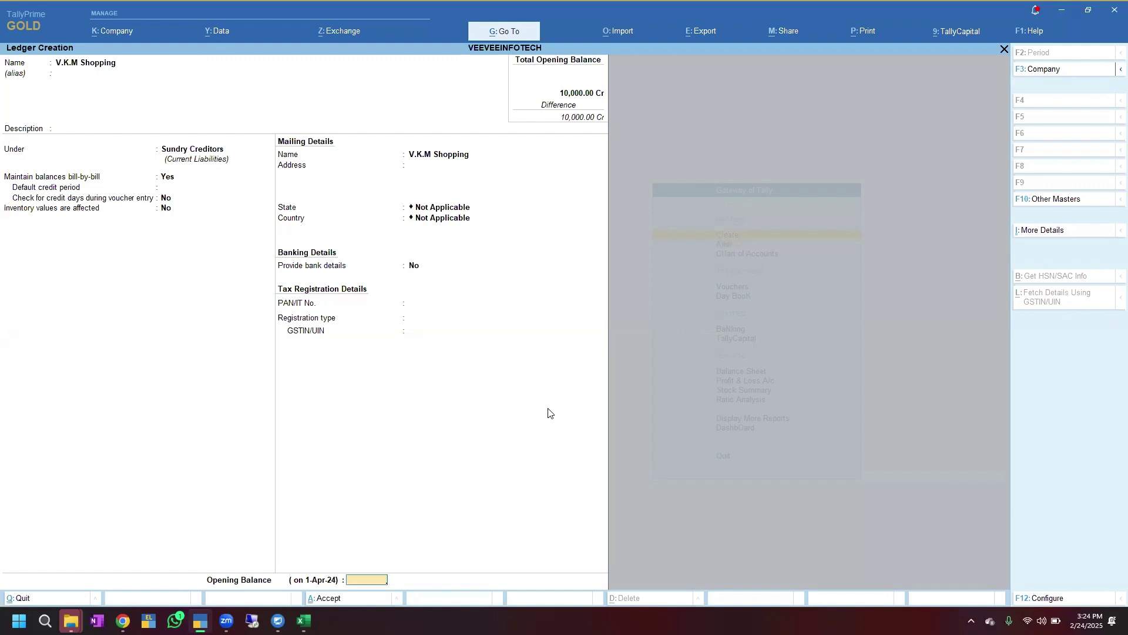
key(Return)
key(Return)
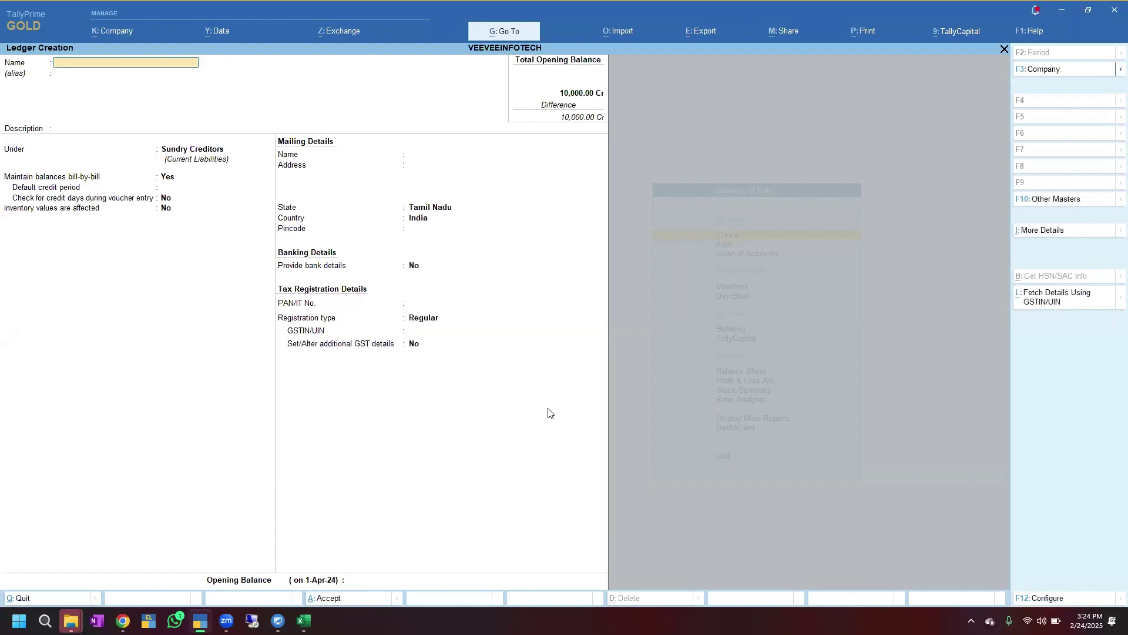
key(Escape)
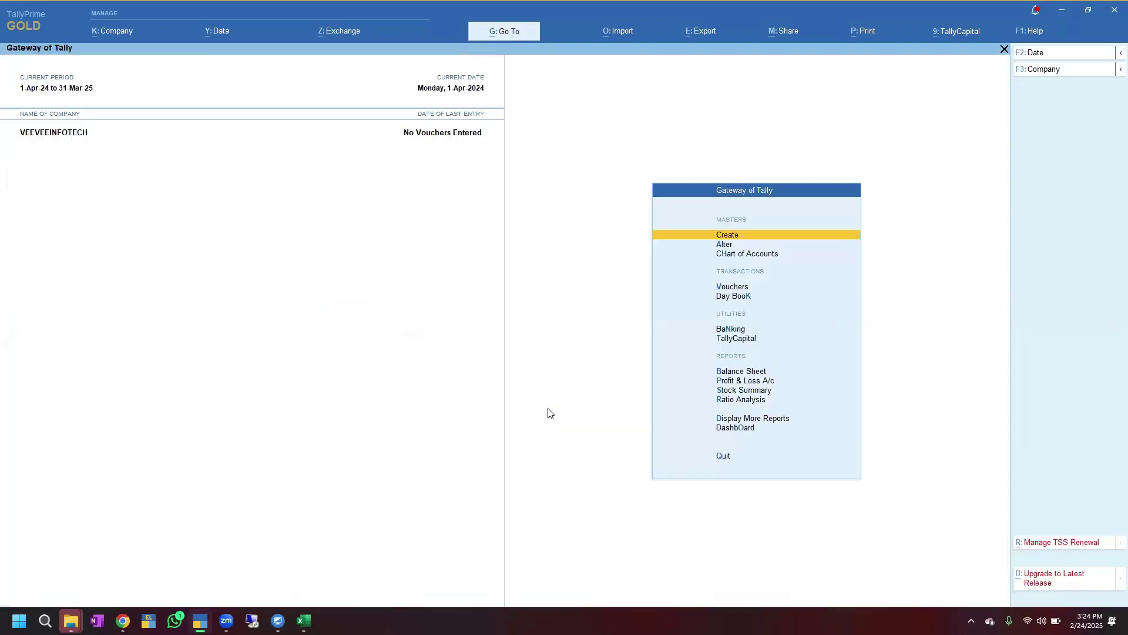
Open the V.K.M Shopping ledger for alteration.
key(Down)
key(Return)
key(Down)
key(Return)
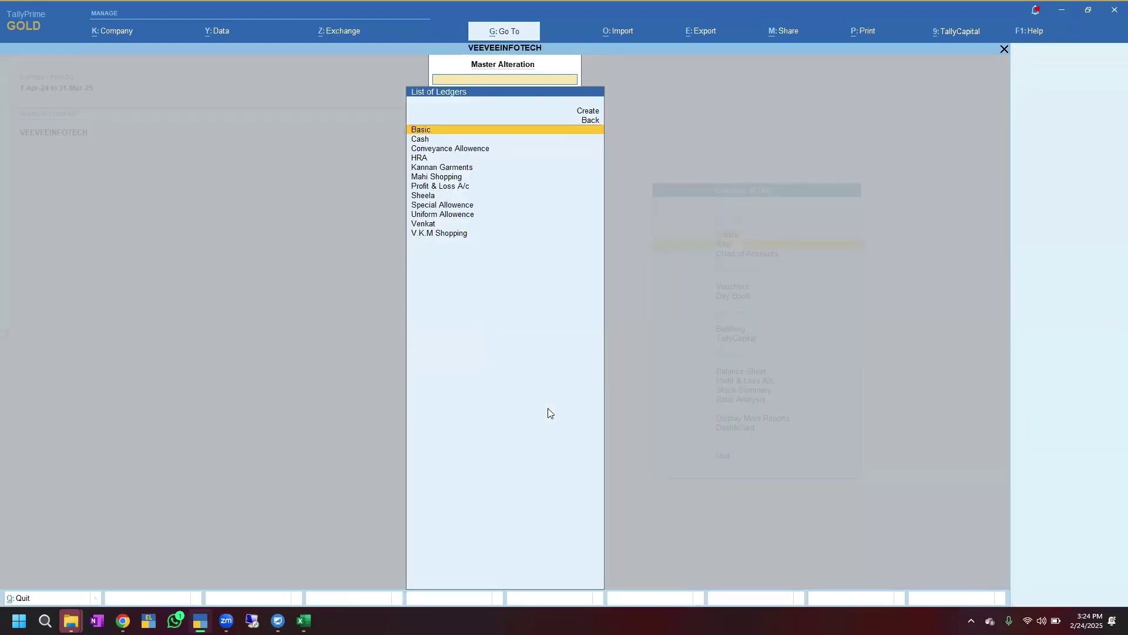
text(Vkm)
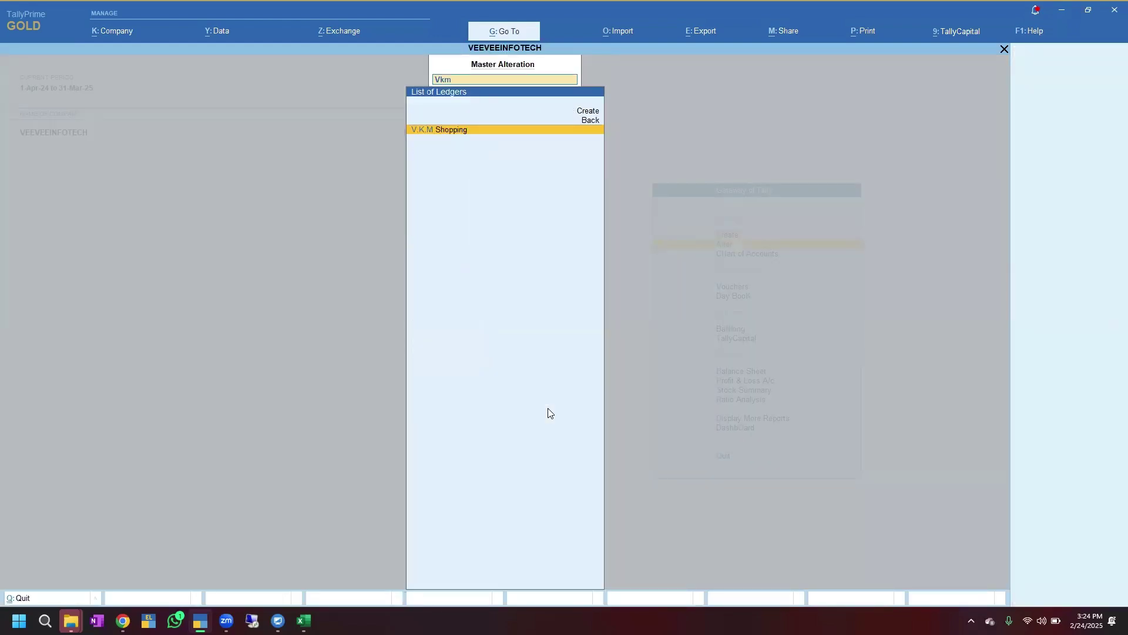
key(Return)
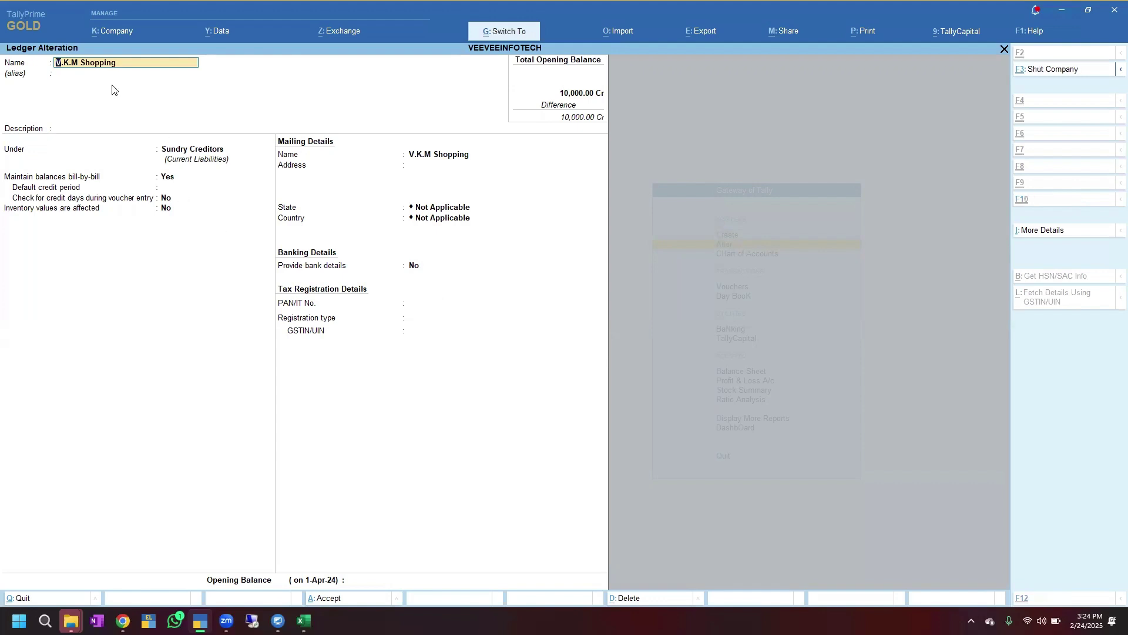
Paste V.K.M Shopping into cell A2 of the Ledger sheet.
click(303, 621)
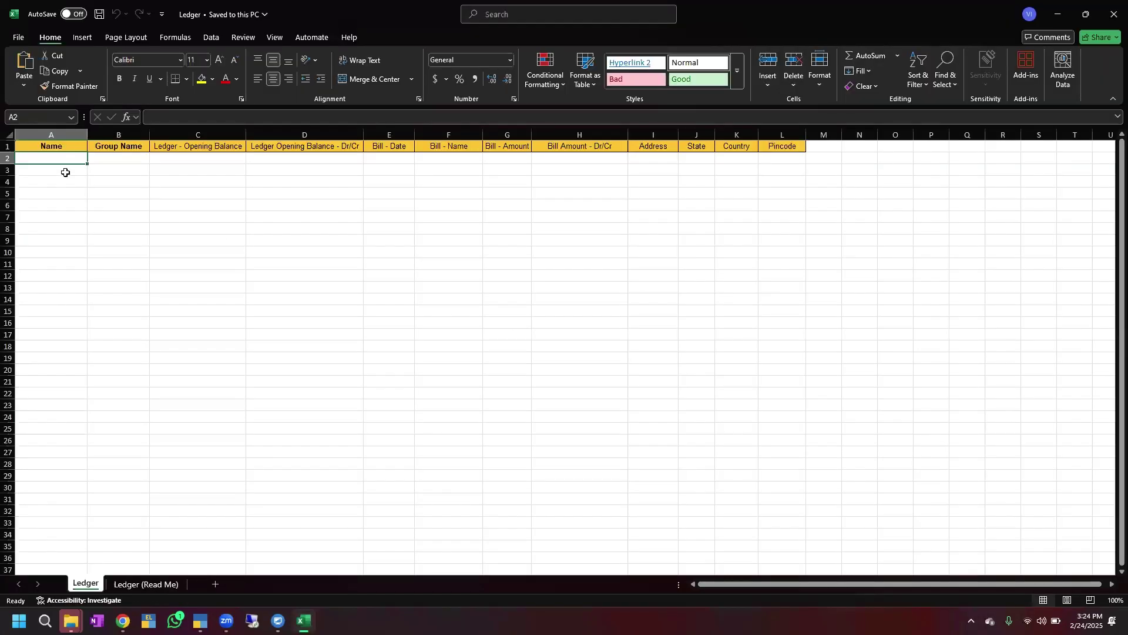
text(V.K.M Shopping)
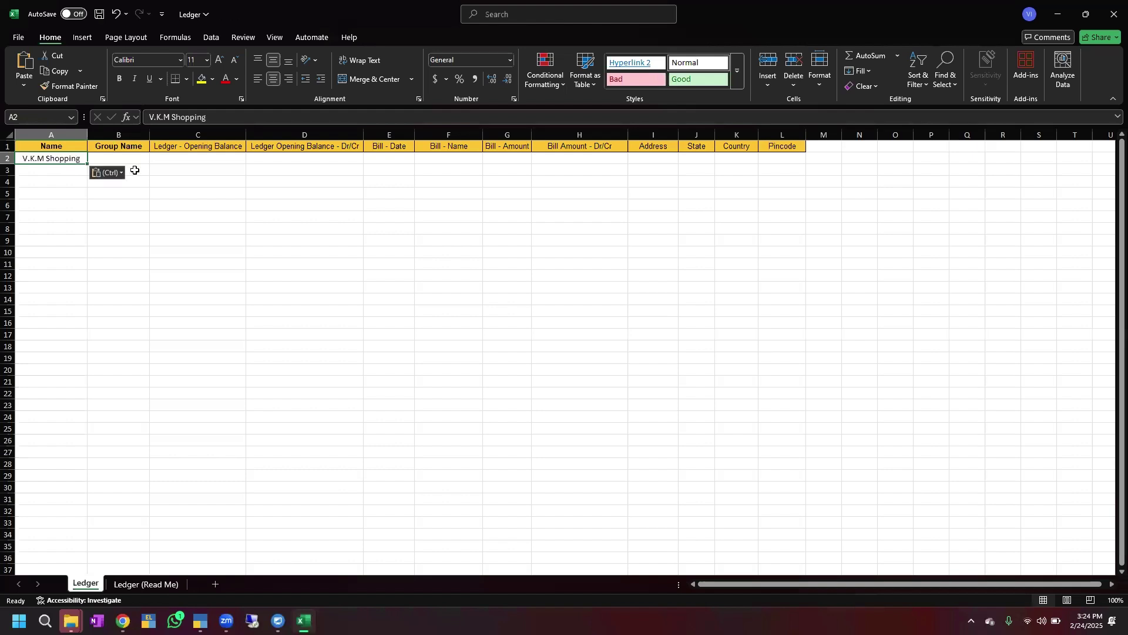
key(Tab)
Copy the group Sundry Creditors from the Tally ledger and paste it into B2.
click(252, 621)
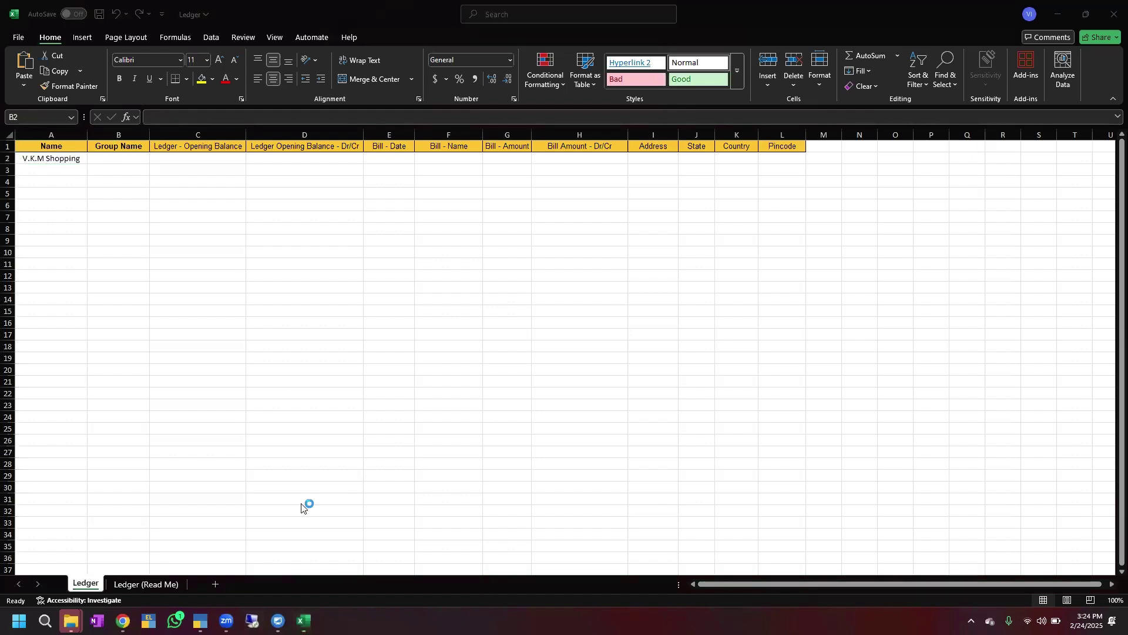
click(670, 123)
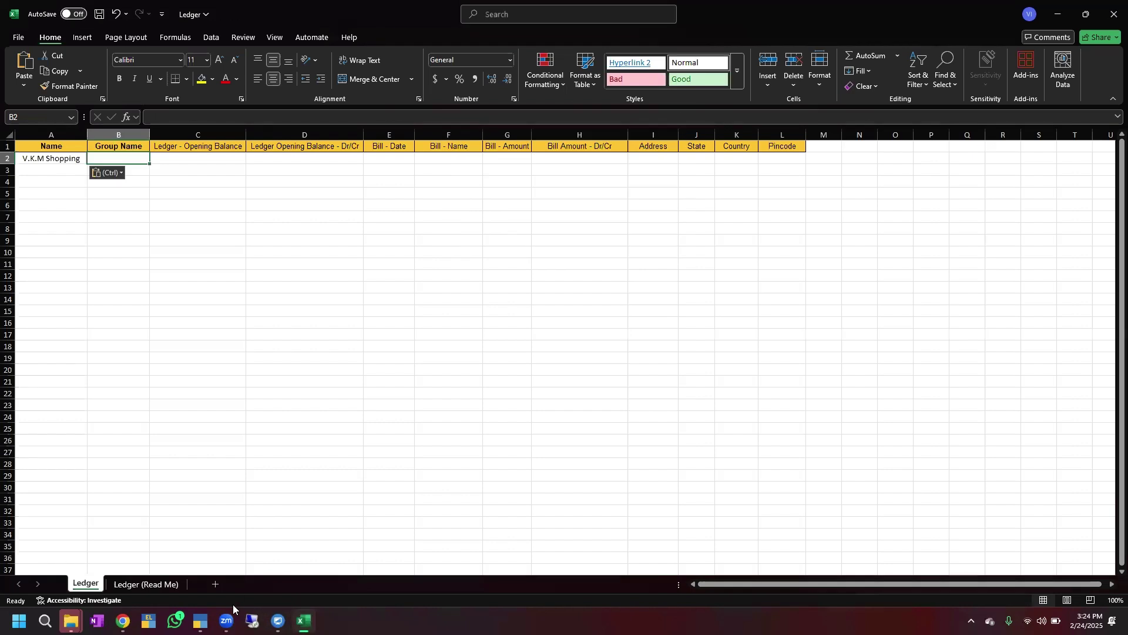
mouse_move(200, 621)
click(222, 571)
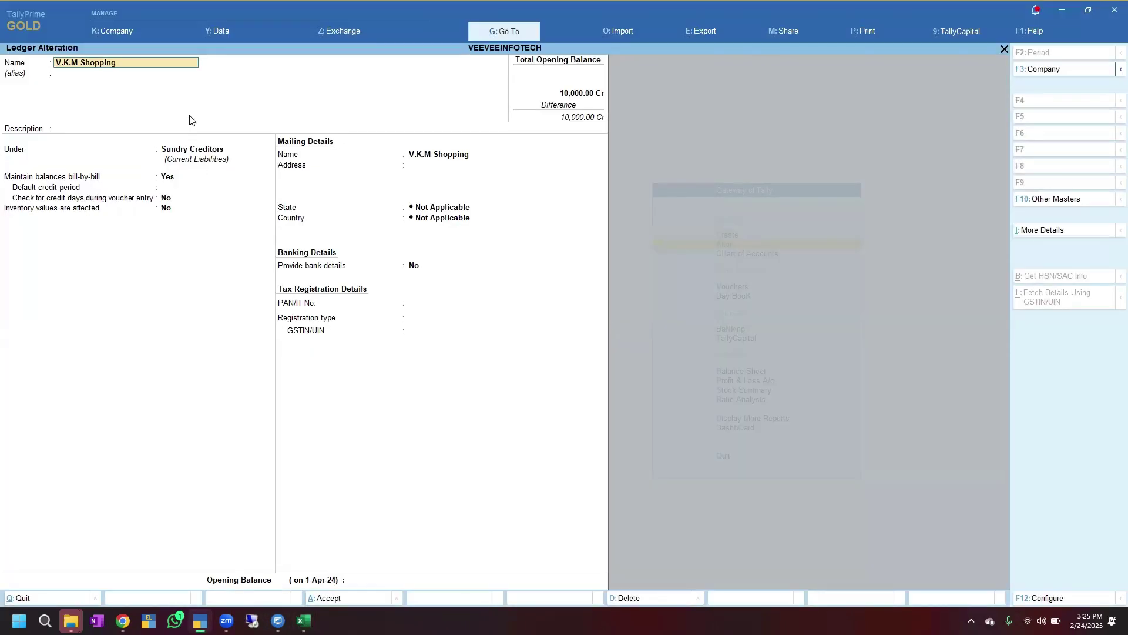
click(200, 151)
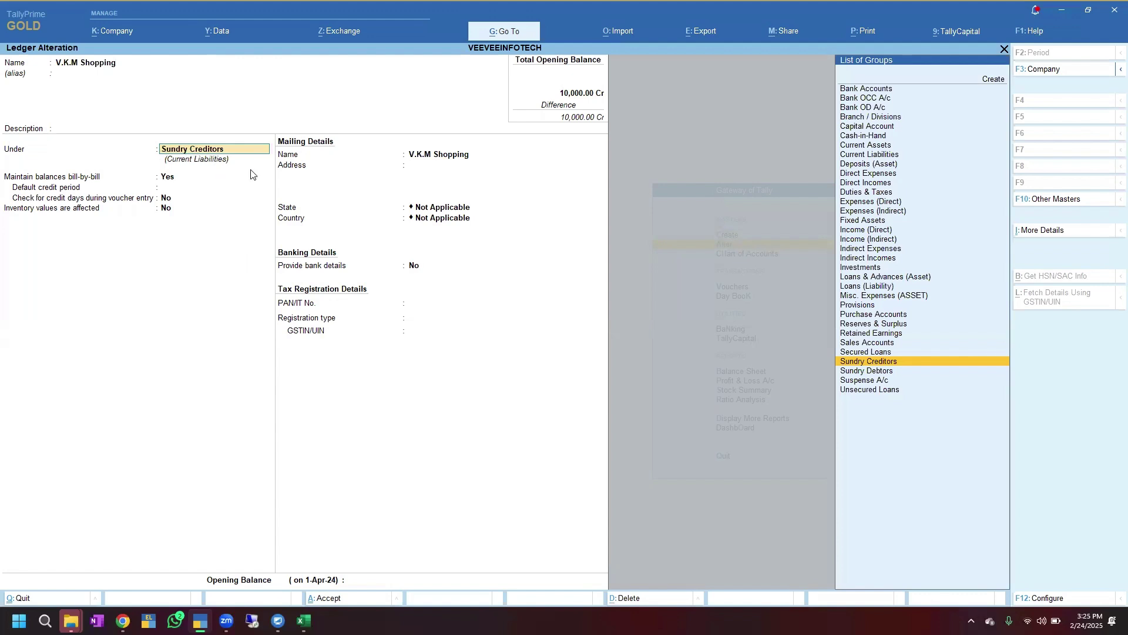
key(ctrl)
key(ctrl+c)
click(304, 621)
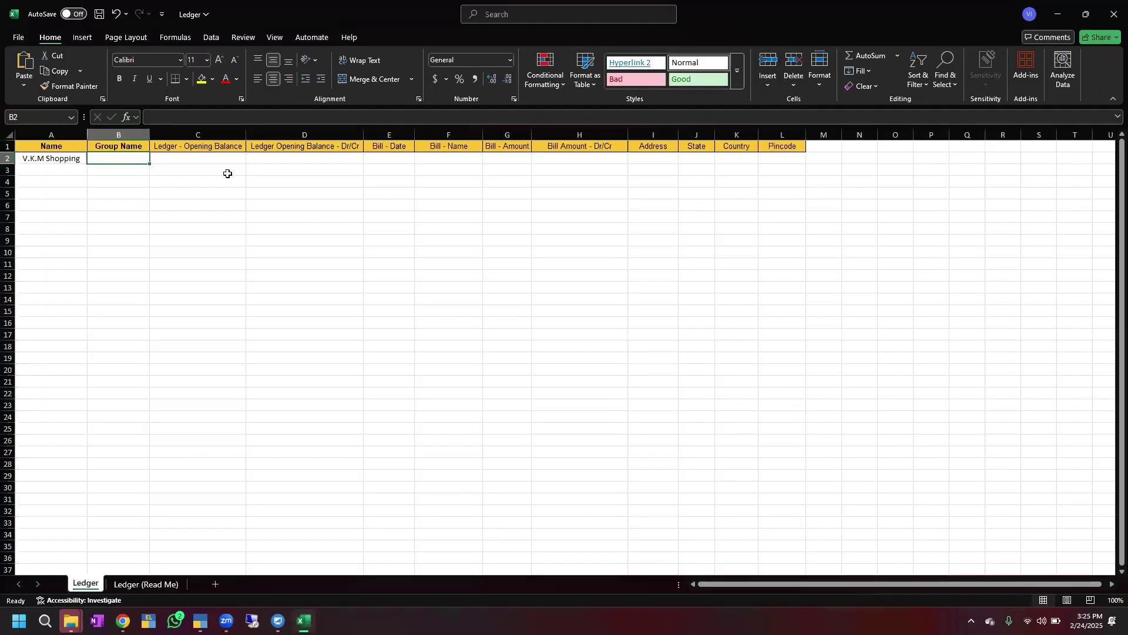
key(ctrl+v)
click(277, 298)
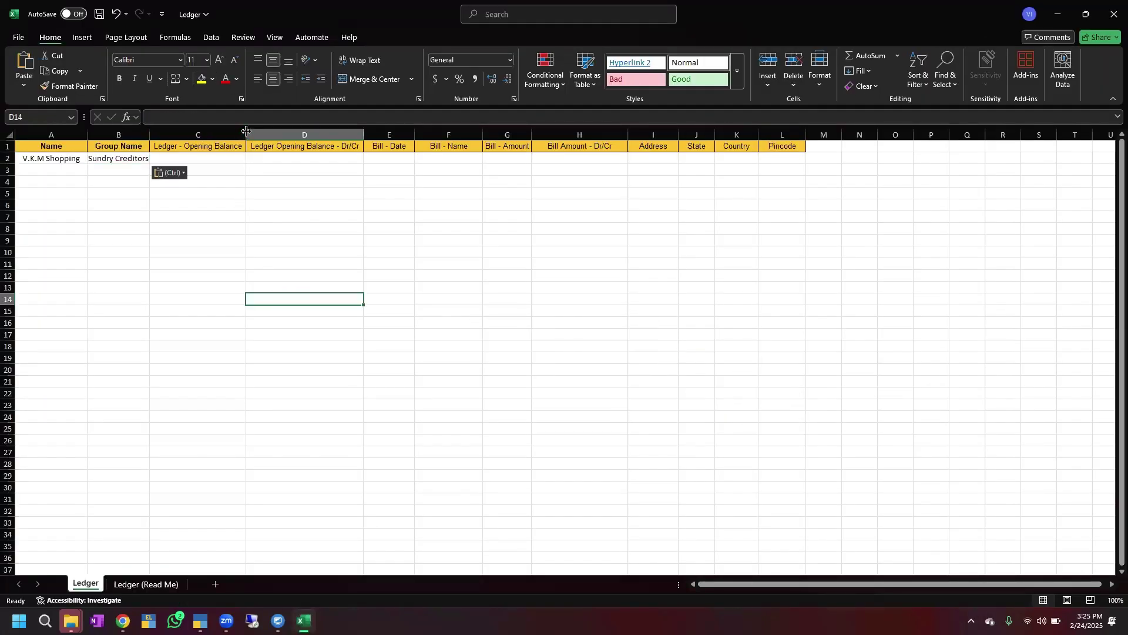
Delete the Opening Balance, Opening Balance Dr/Cr, Bill Date, Bill Name, Bill Amount and Bill Amount Dr/Cr columns.
right_click(246, 133)
click(290, 264)
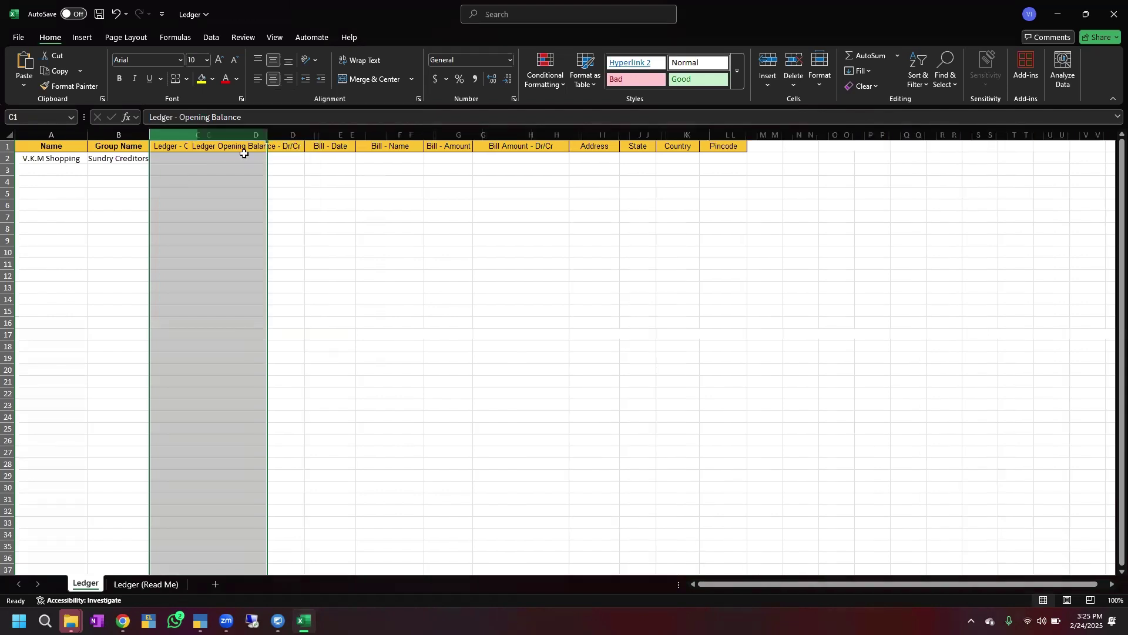
right_click(266, 135)
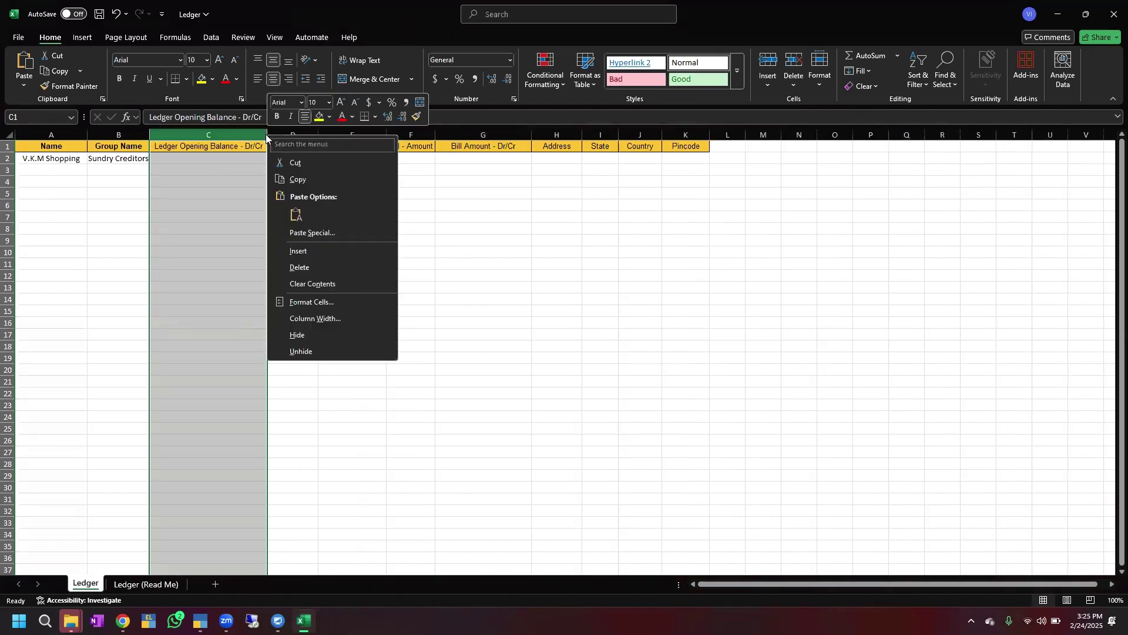
click(300, 267)
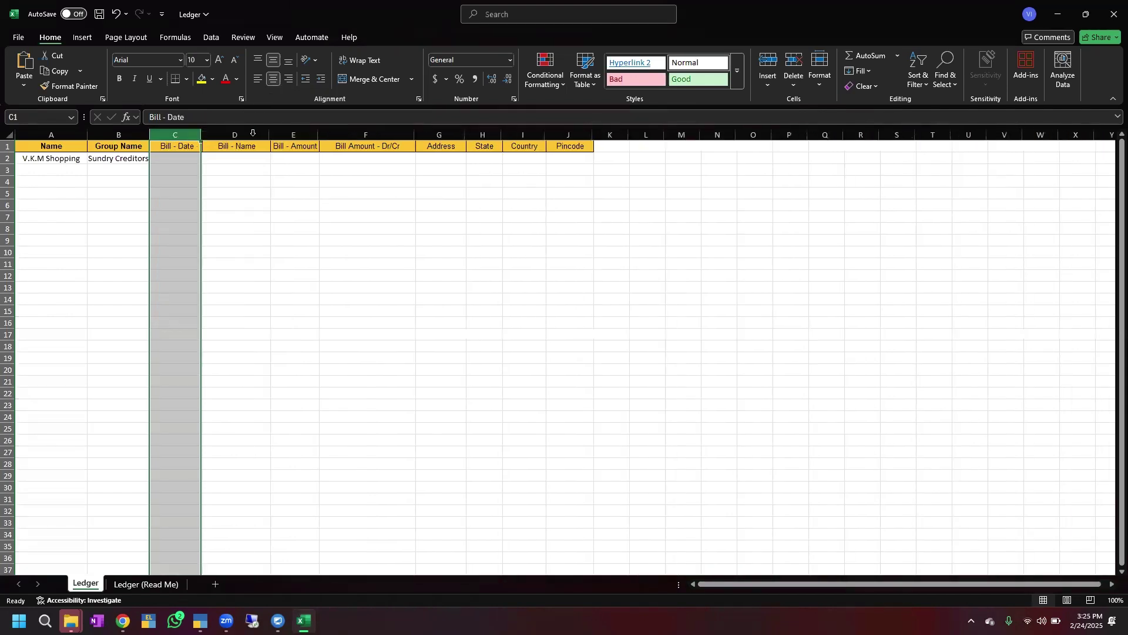
right_click(200, 135)
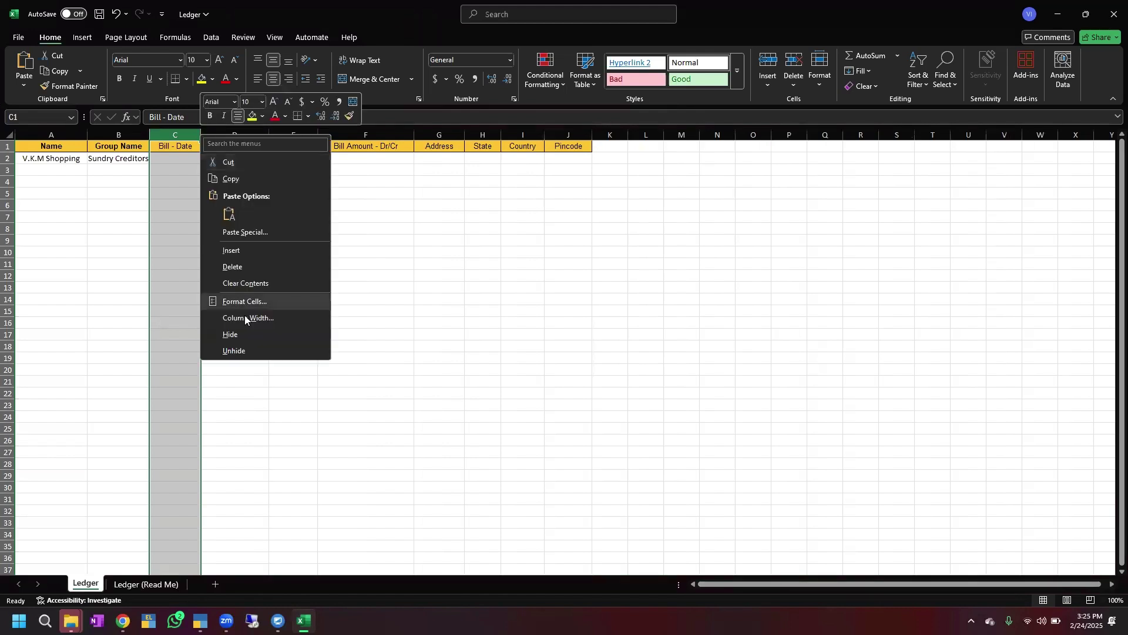
click(247, 266)
right_click(214, 135)
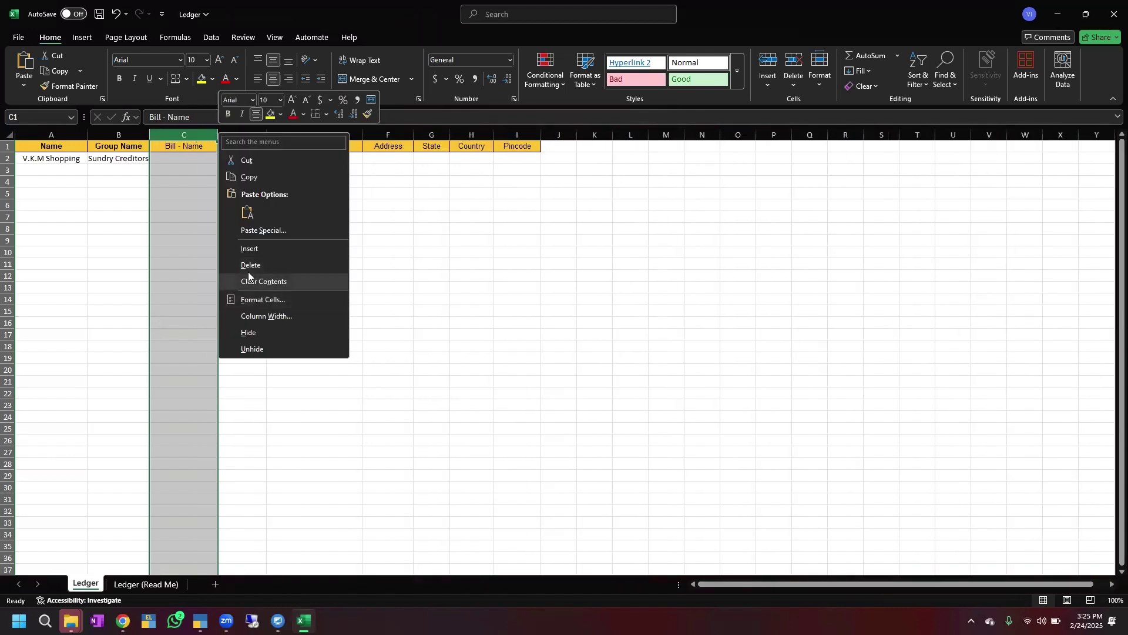
click(253, 265)
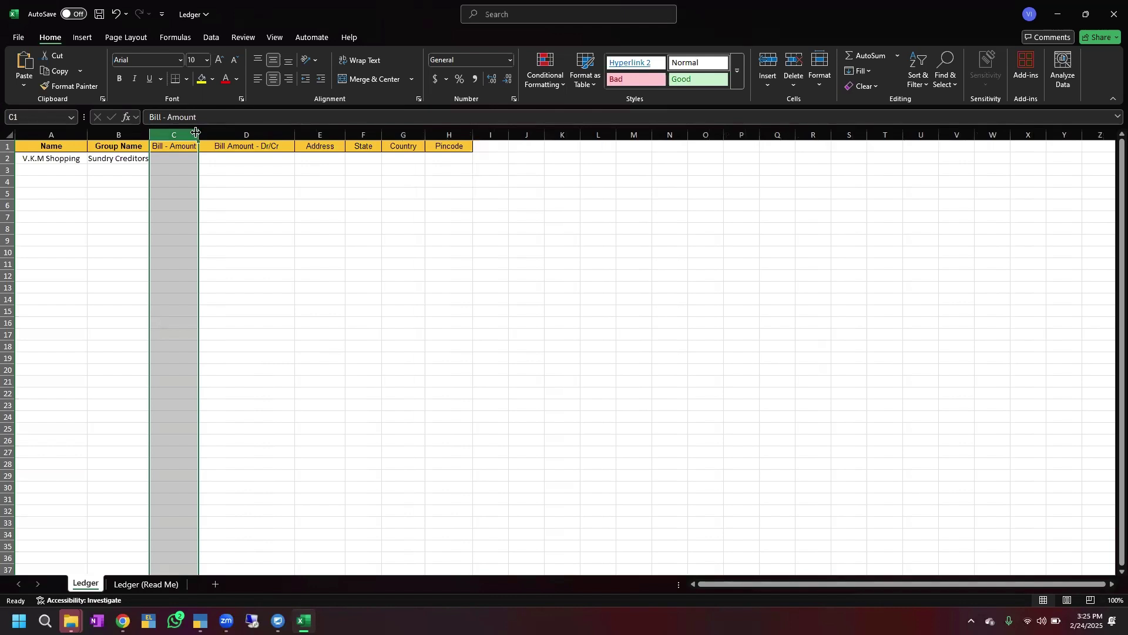
right_click(195, 134)
click(247, 265)
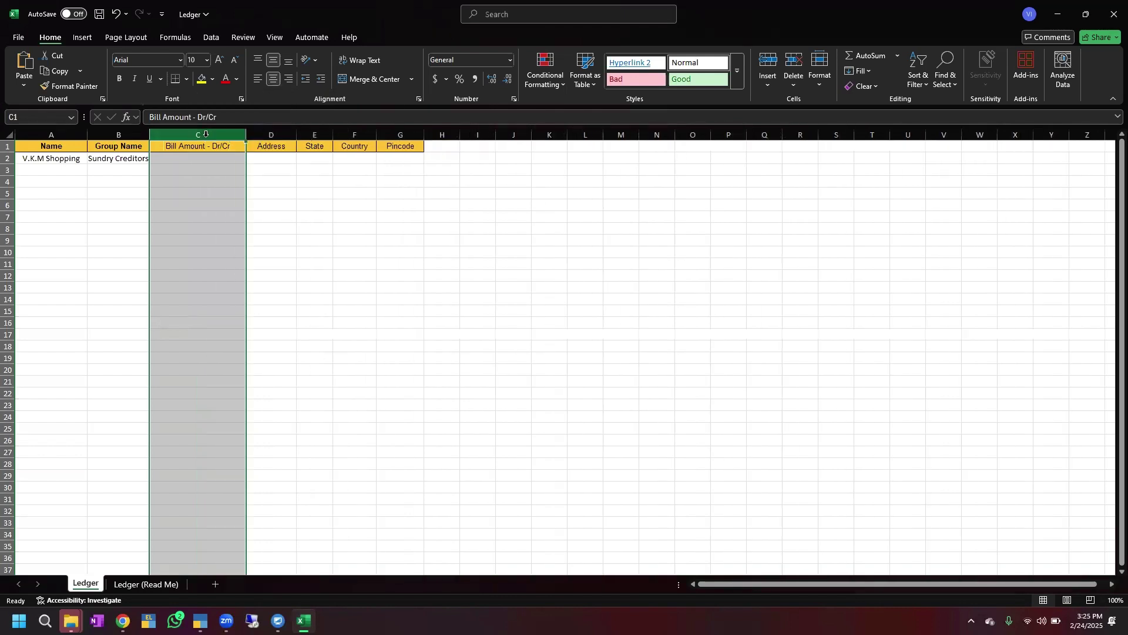
right_click(244, 134)
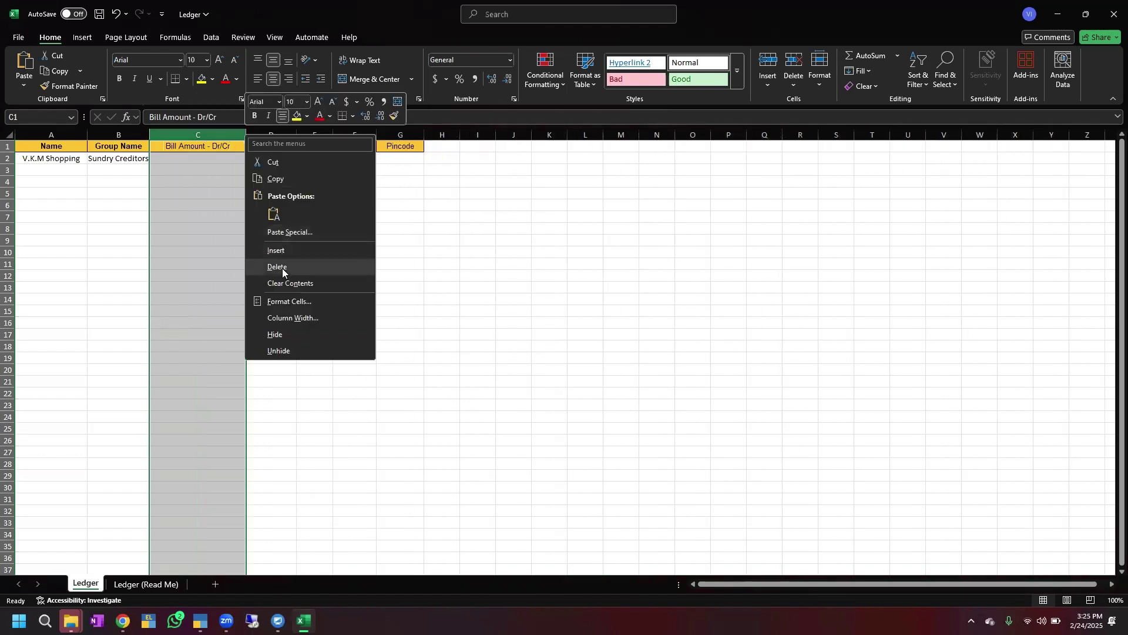
click(280, 267)
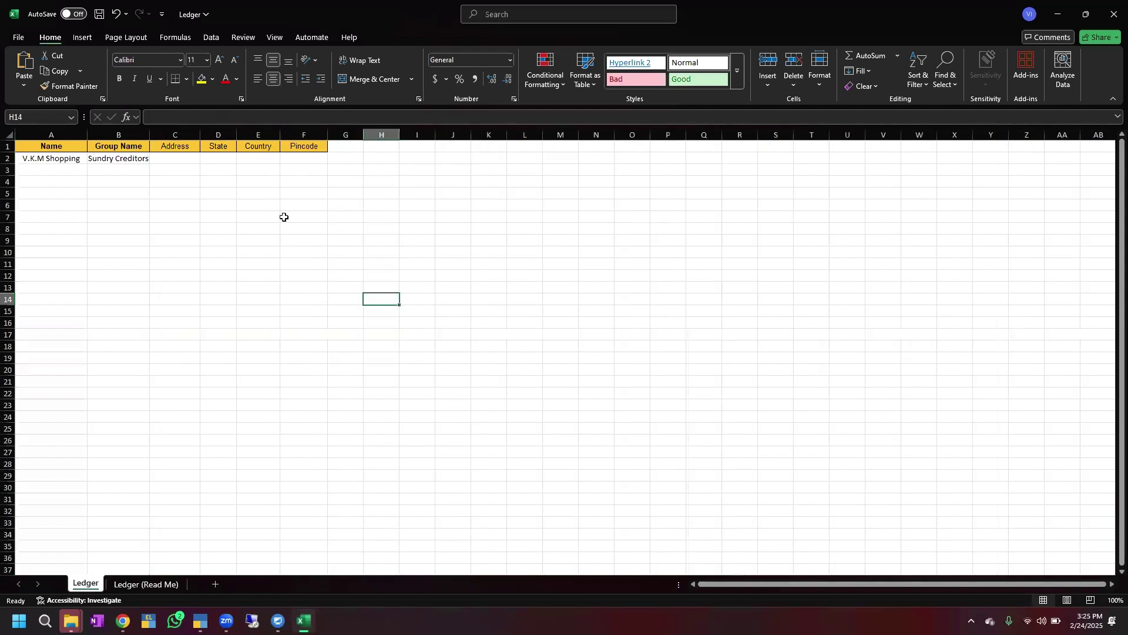
Widen the Address column and enter the supplier's street address in C2.
click(186, 158)
drag(205, 134, 259, 135)
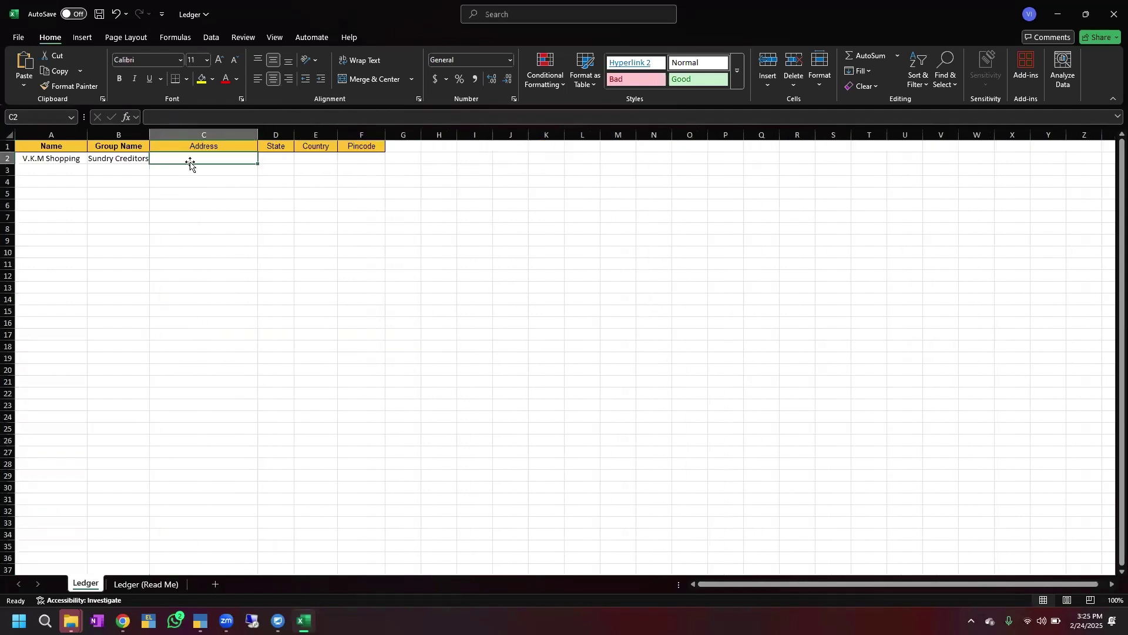
text(78,)
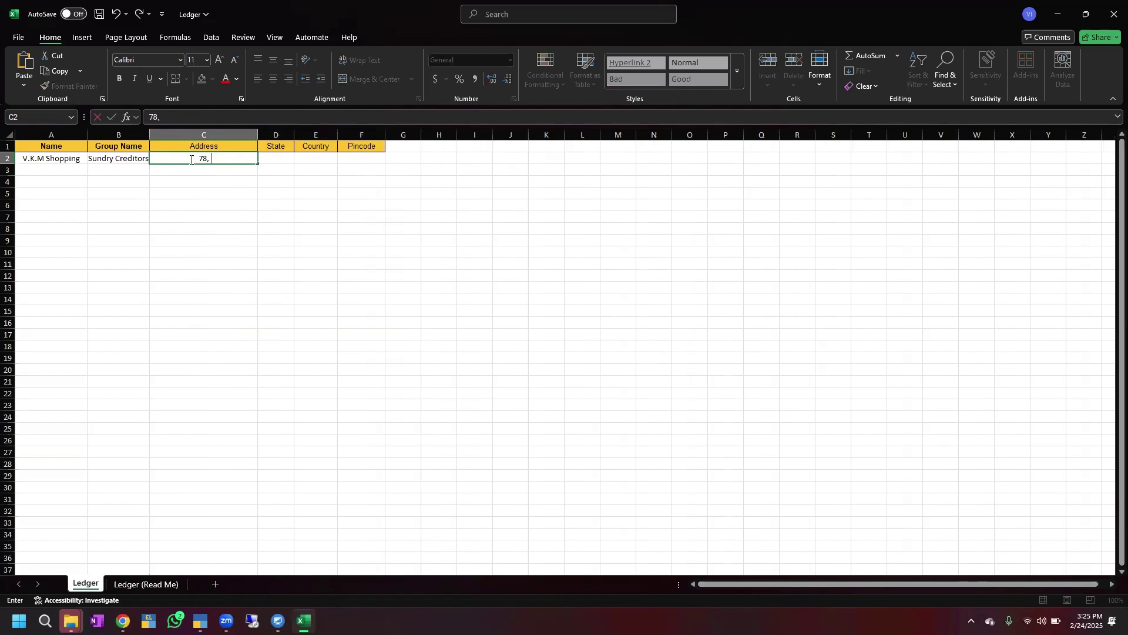
text( Nehru street, Chennai)
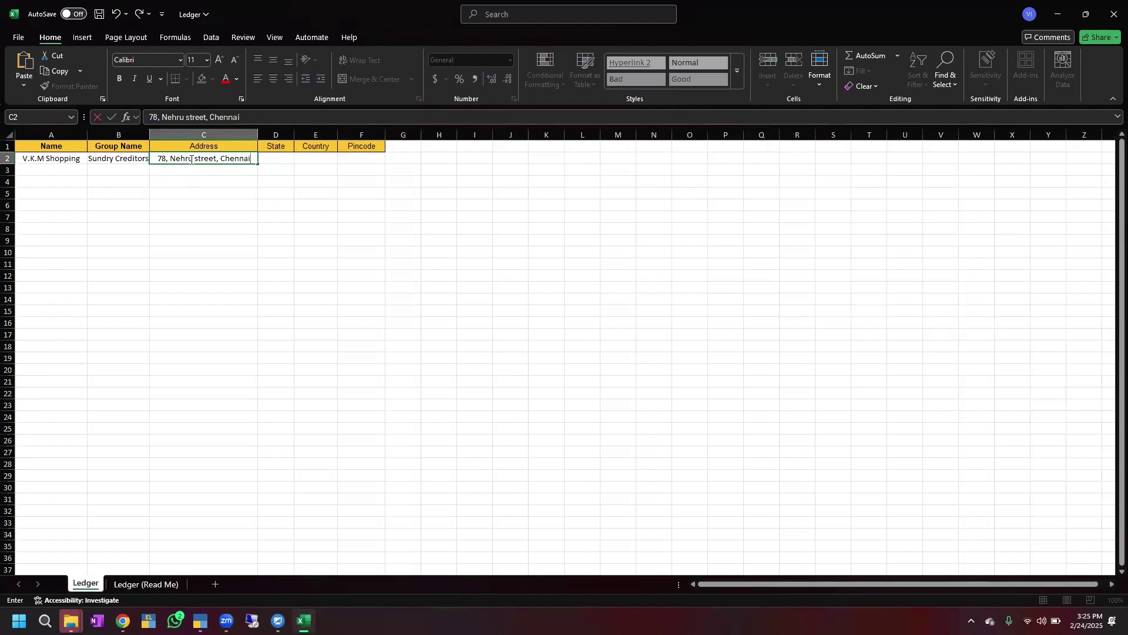
key(Tab)
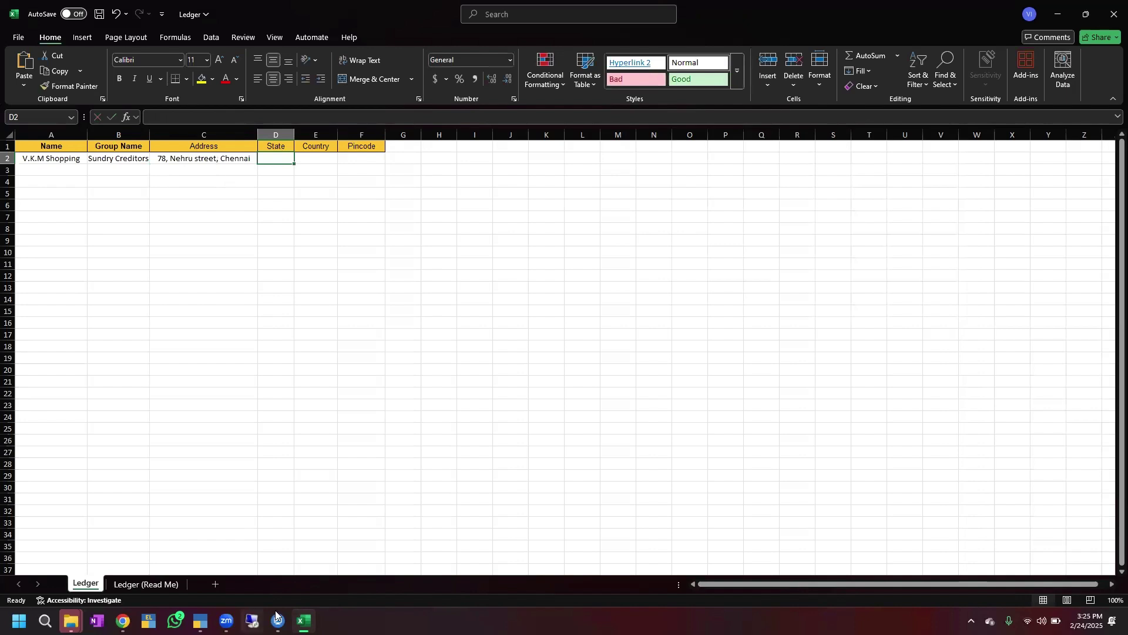
Copy the state Tamil Nadu from the Venkat ledger into cell D2.
mouse_move(200, 621)
click(206, 565)
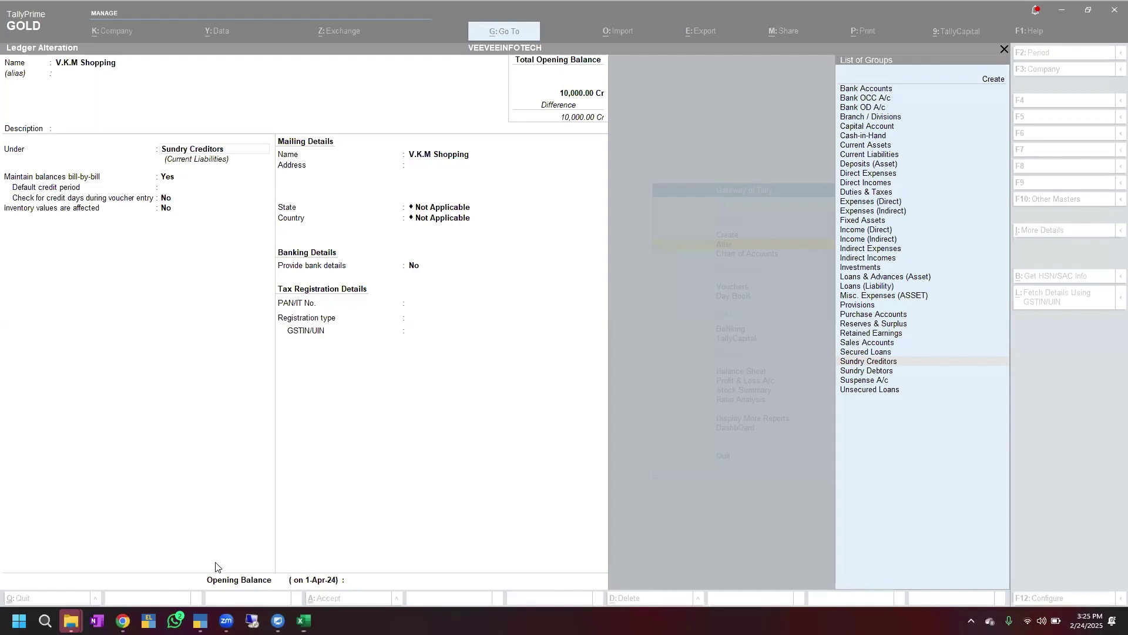
key(Escape)
key(Escape)
key(y)
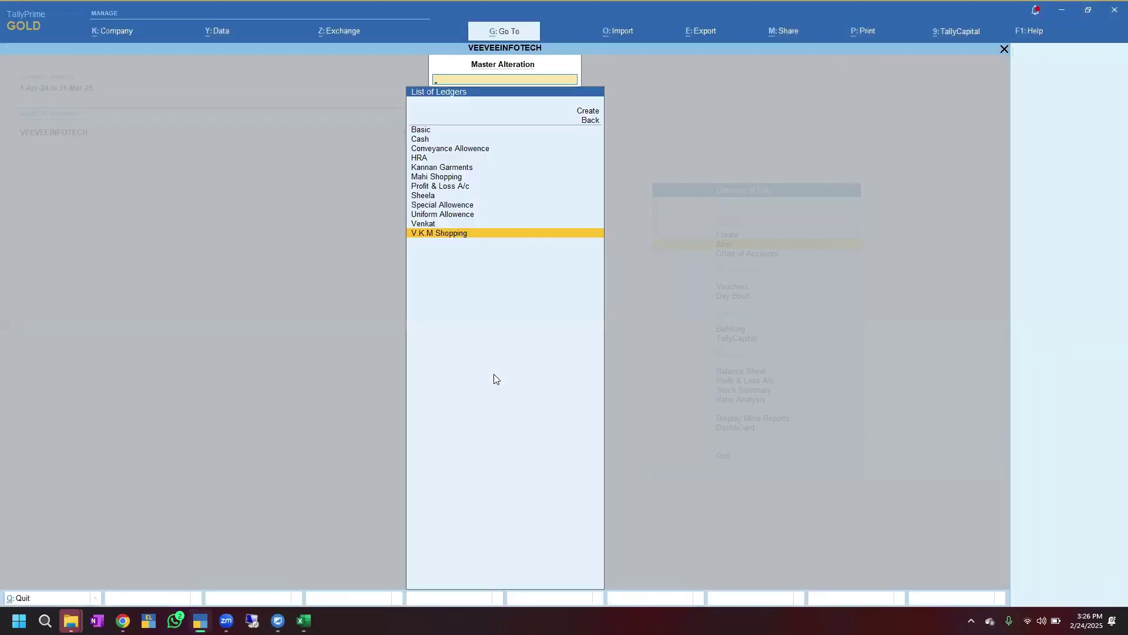
key(Up)
key(Return)
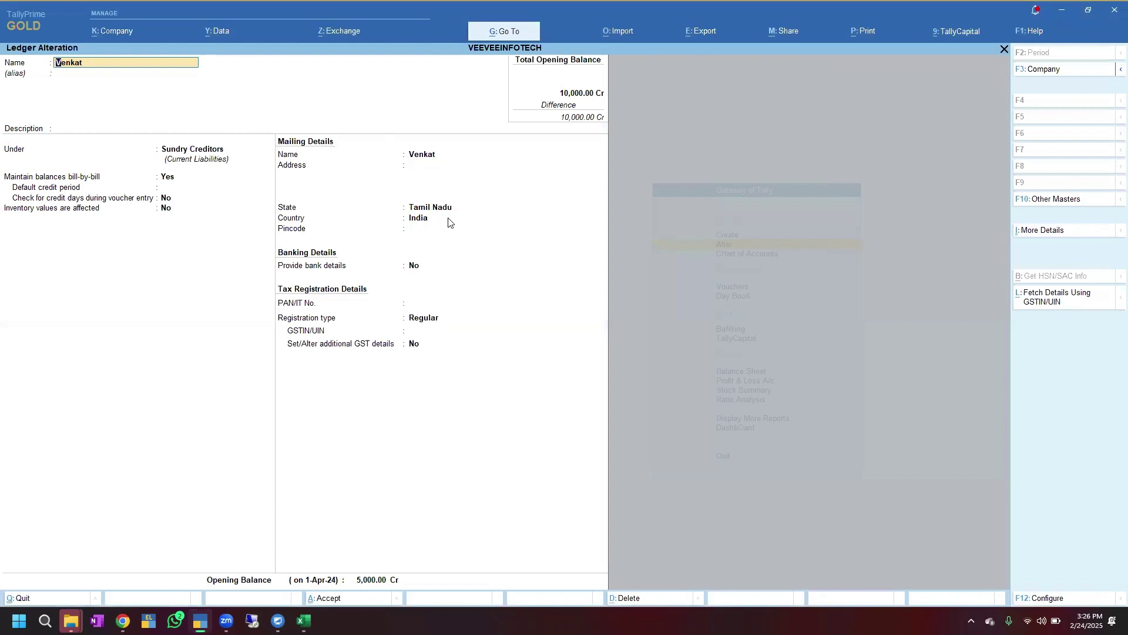
click(433, 208)
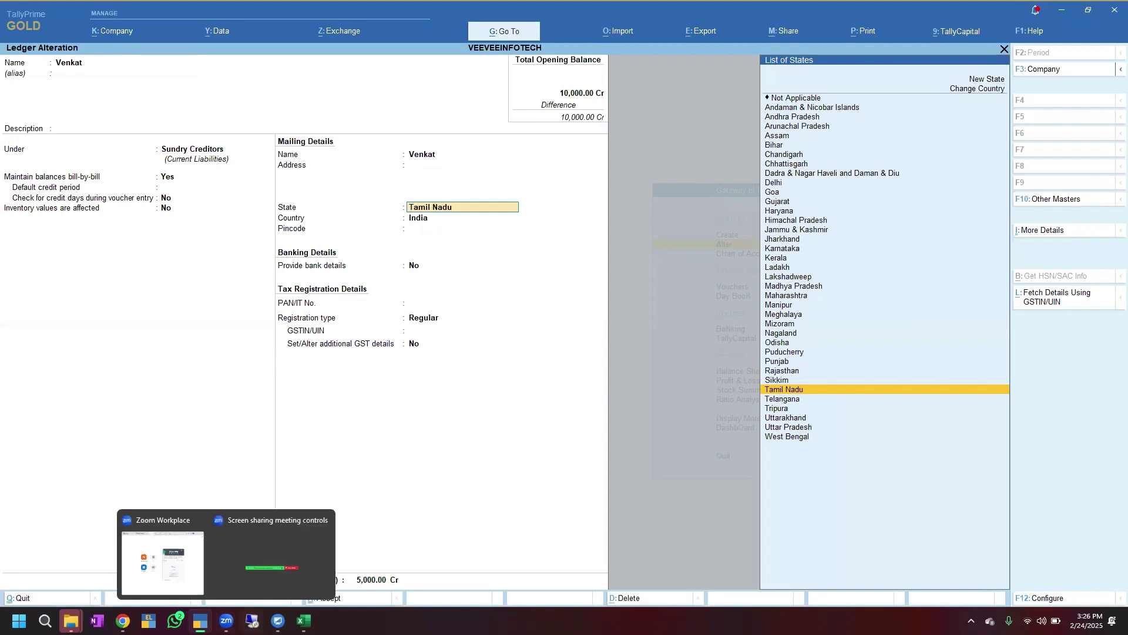
click(303, 622)
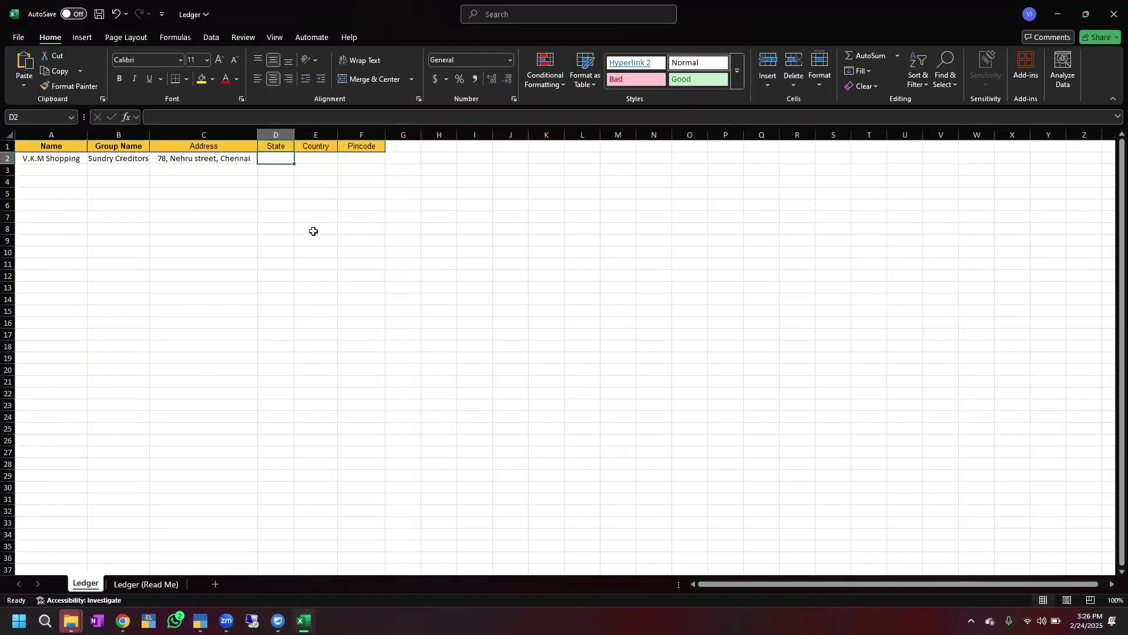
text(Tamil Nadu)
Copy the country India from the Venkat ledger into cell E2.
click(325, 155)
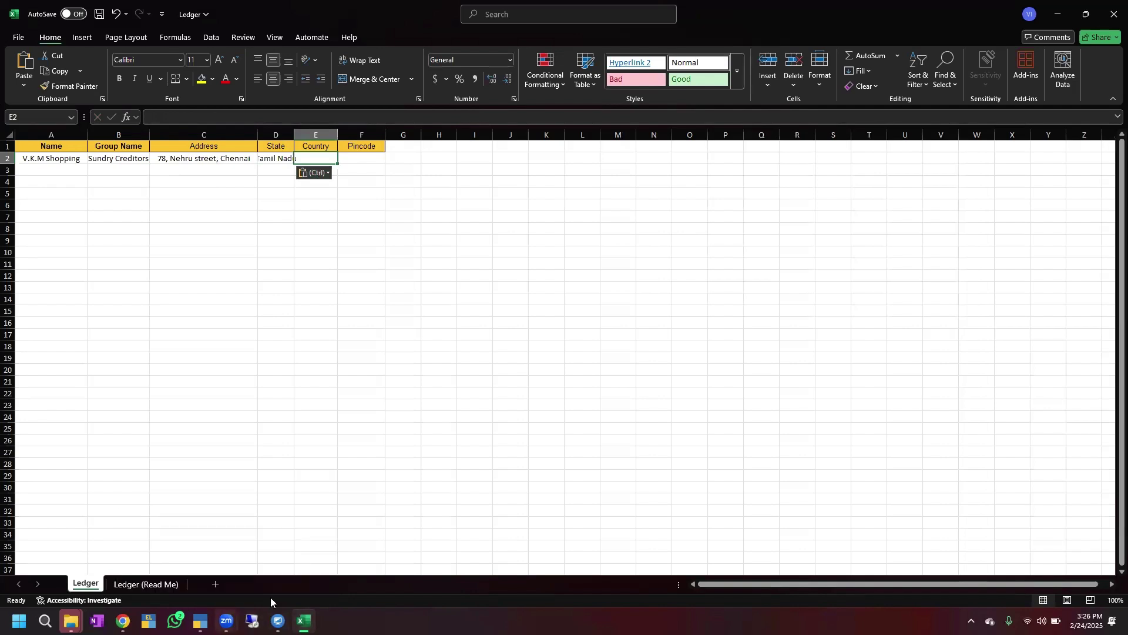
key(alt+Tab)
key(Return)
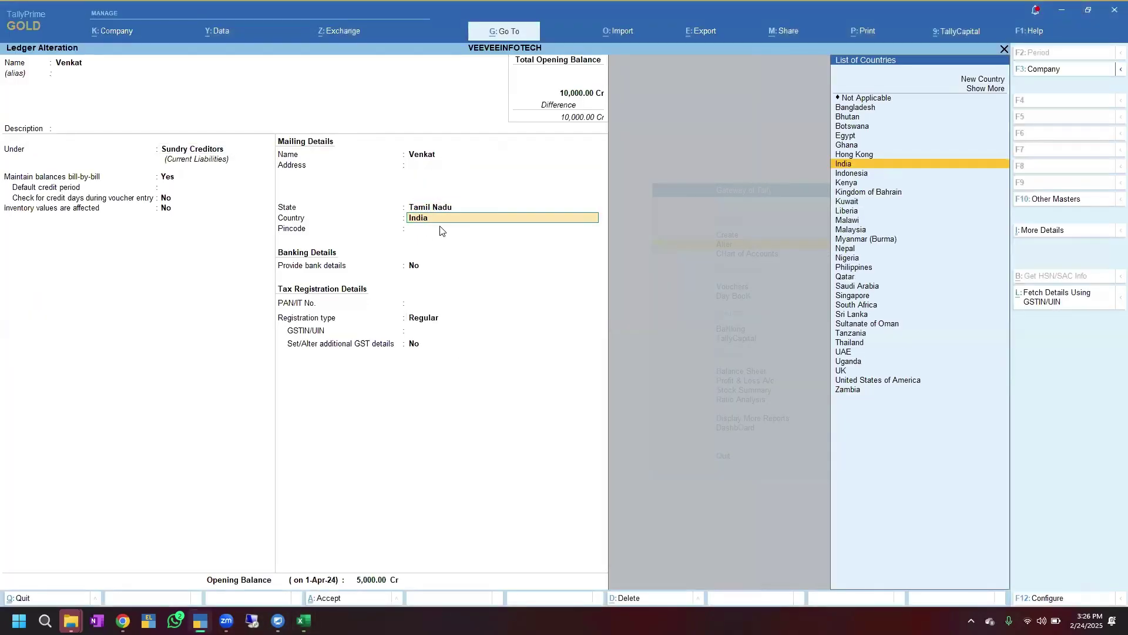
mouse_move(304, 621)
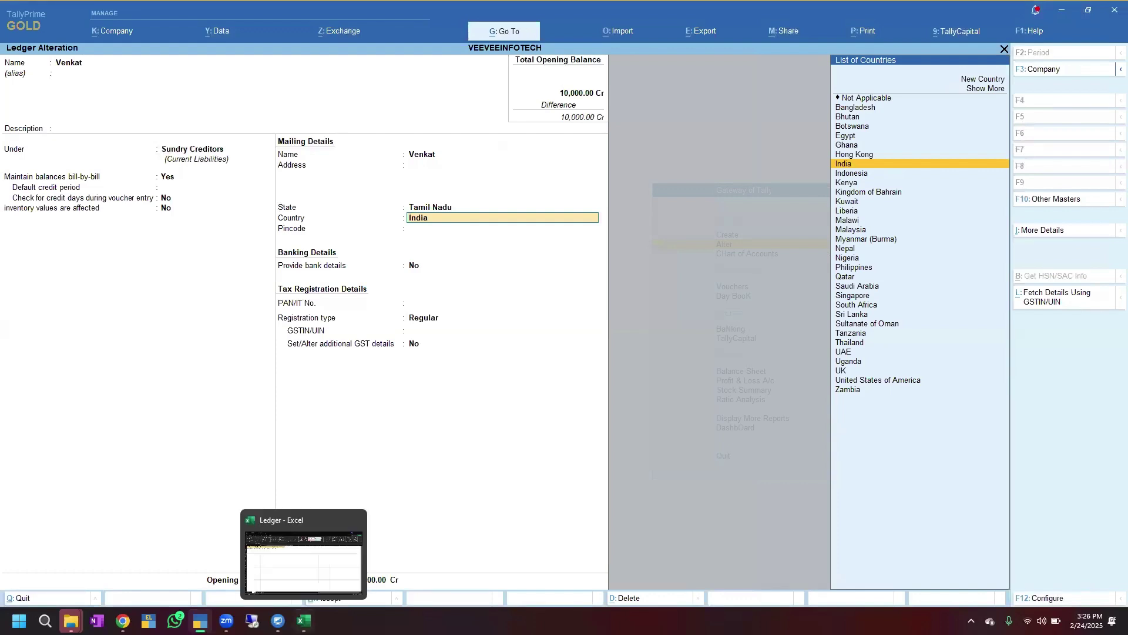
click(321, 575)
text(India)
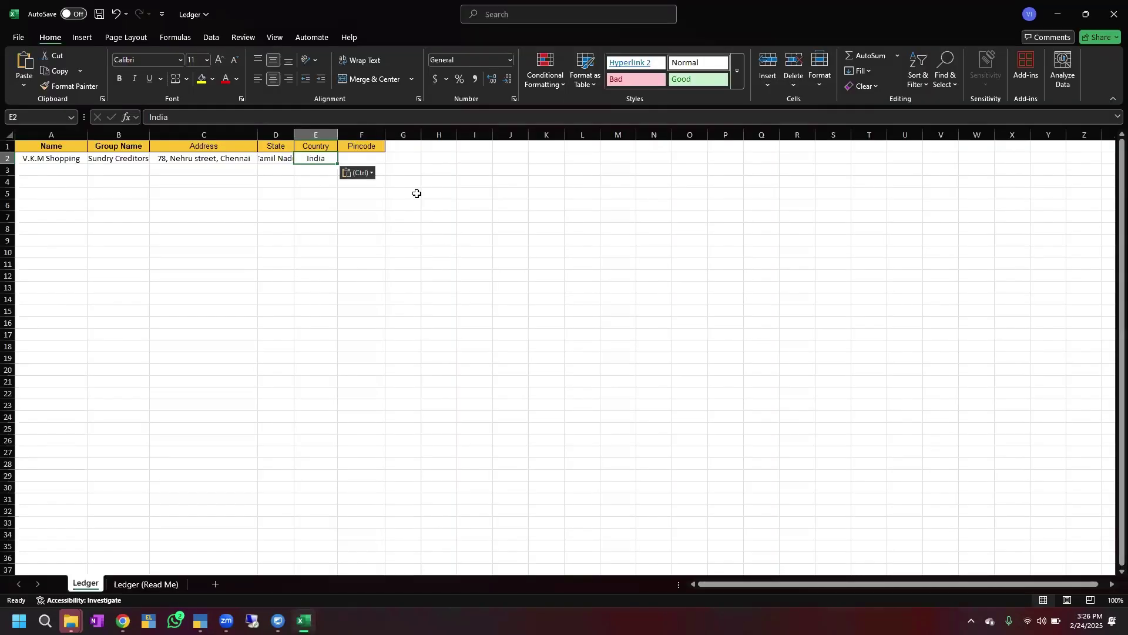
Enter the pincode 641605 in cell F2.
click(370, 158)
text(641)
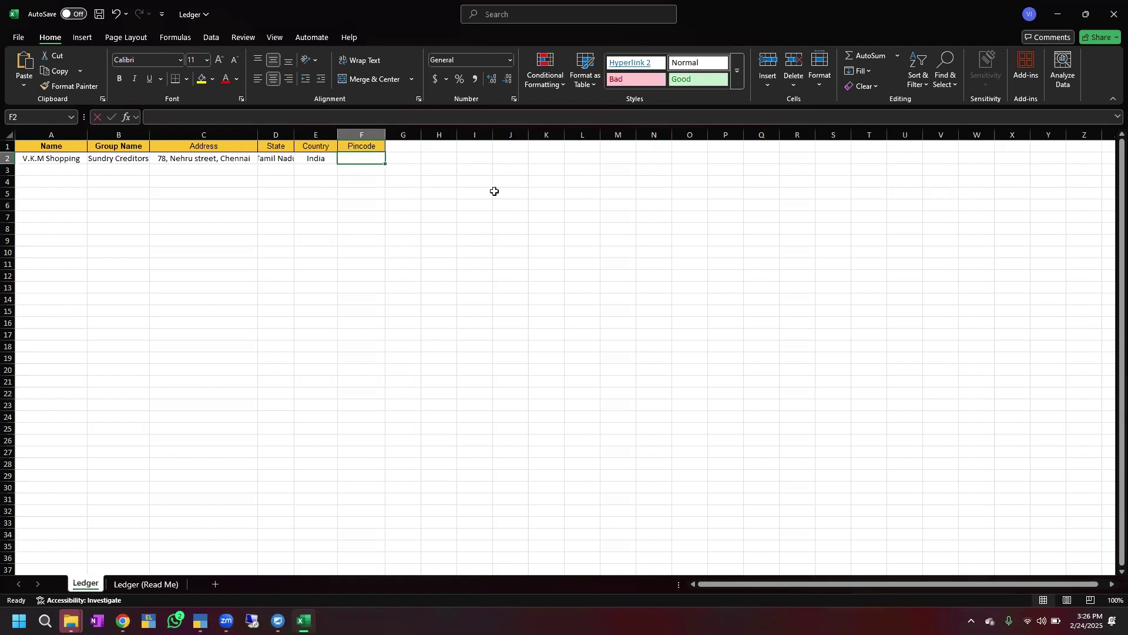
text(605)
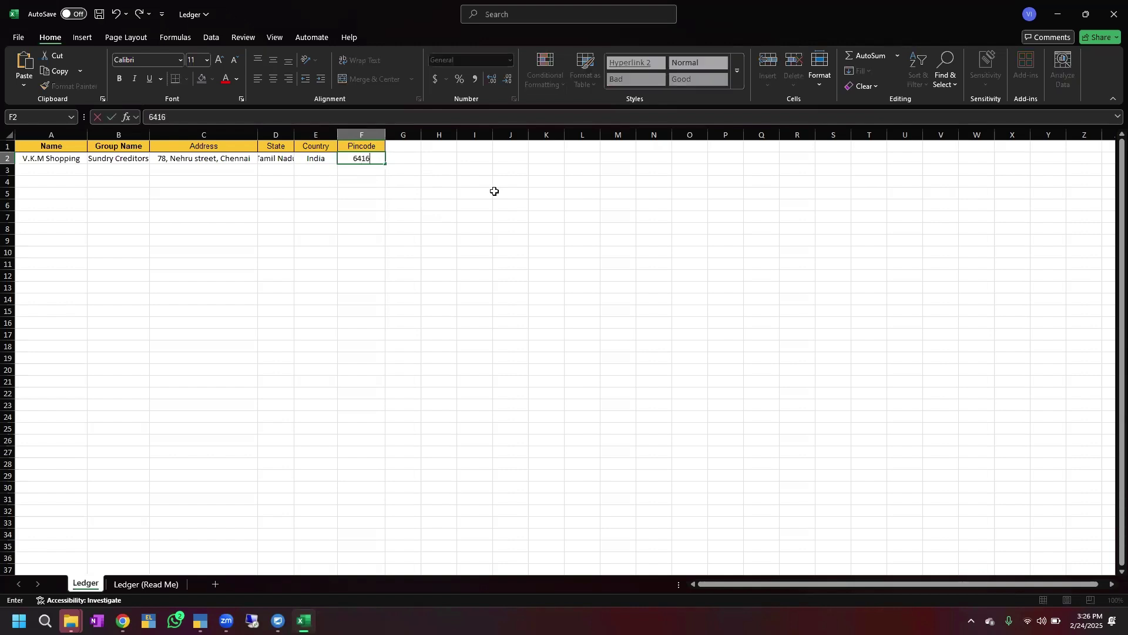
click(618, 290)
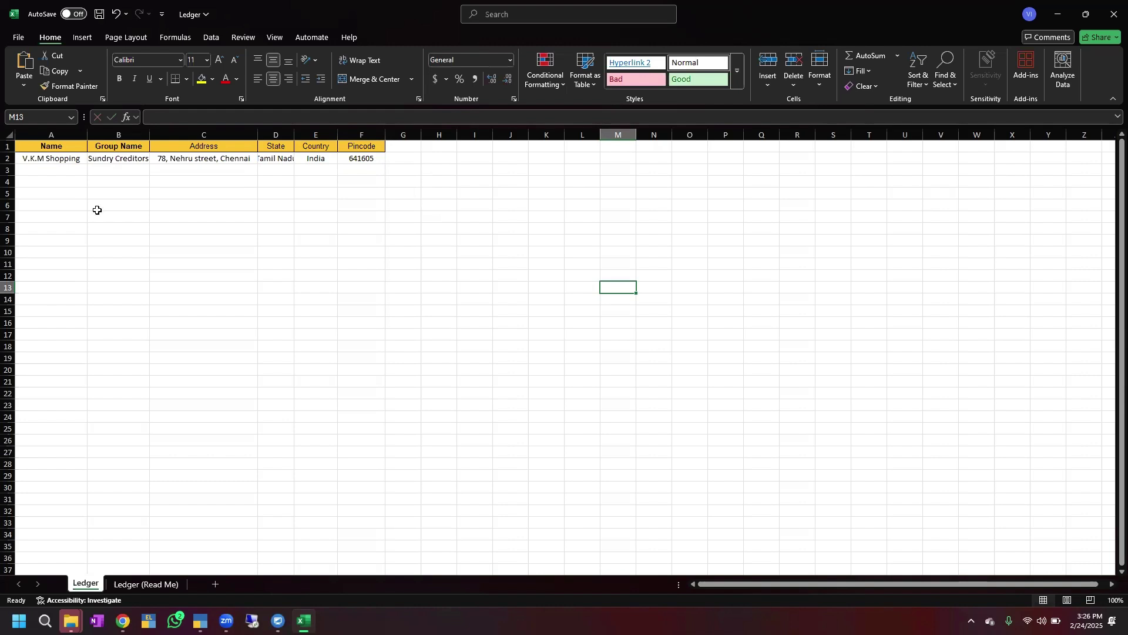
Save the Ledger workbook and close Excel.
click(544, 245)
key(ctrl+s)
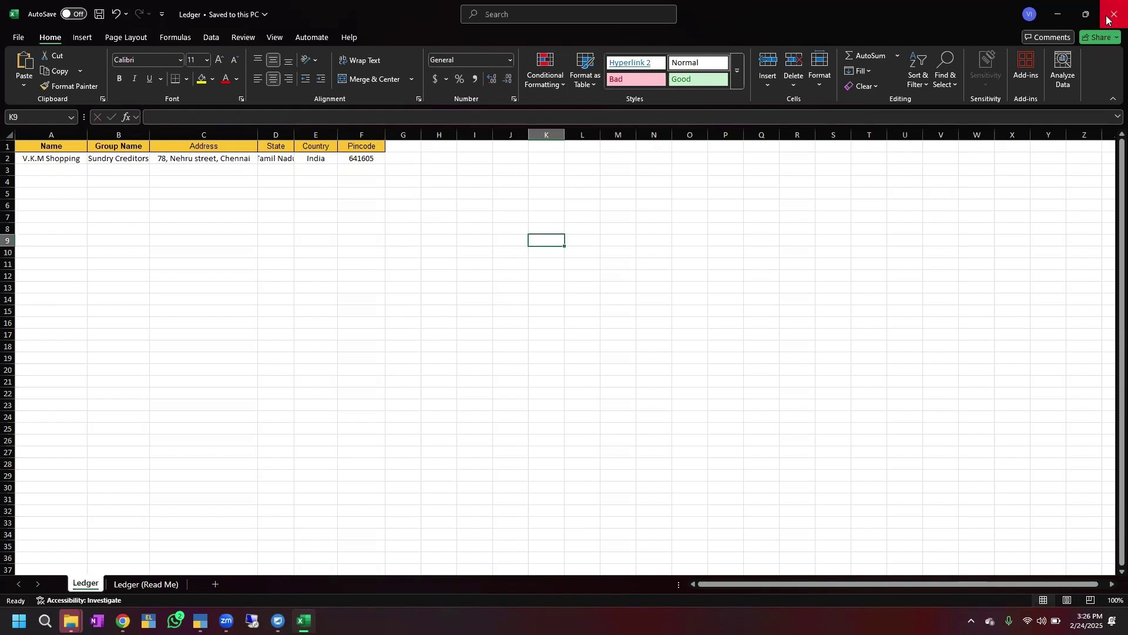
click(1112, 15)
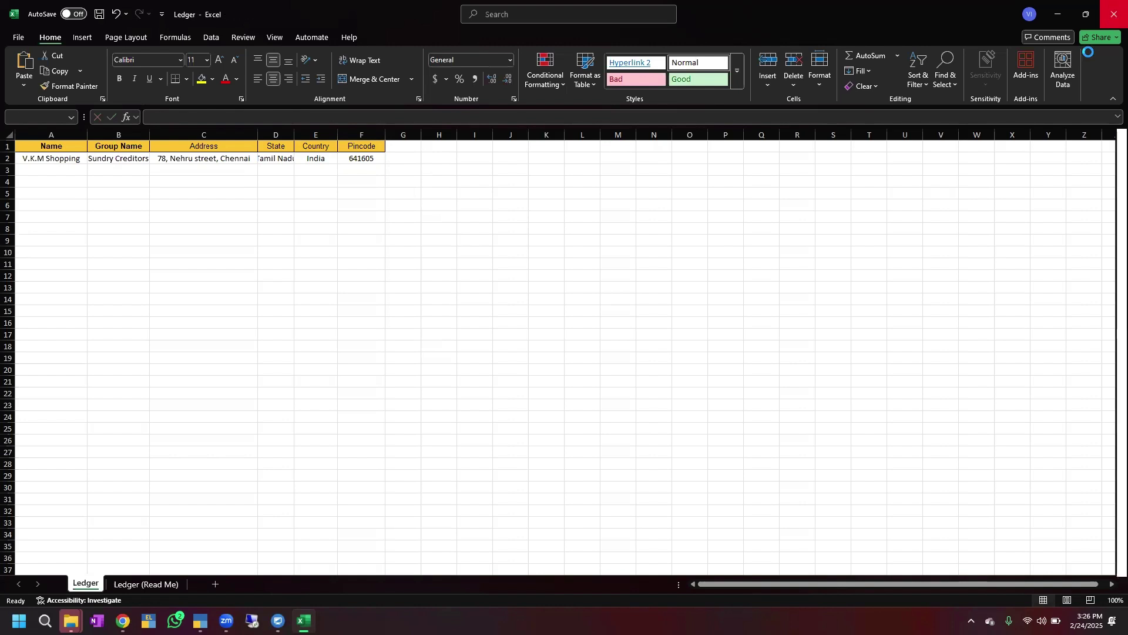
Leave the ledger alteration and start Import Masters with Excel (Spreadsheet) format.
key(Escape)
key(y)
key(Escape)
key(n)
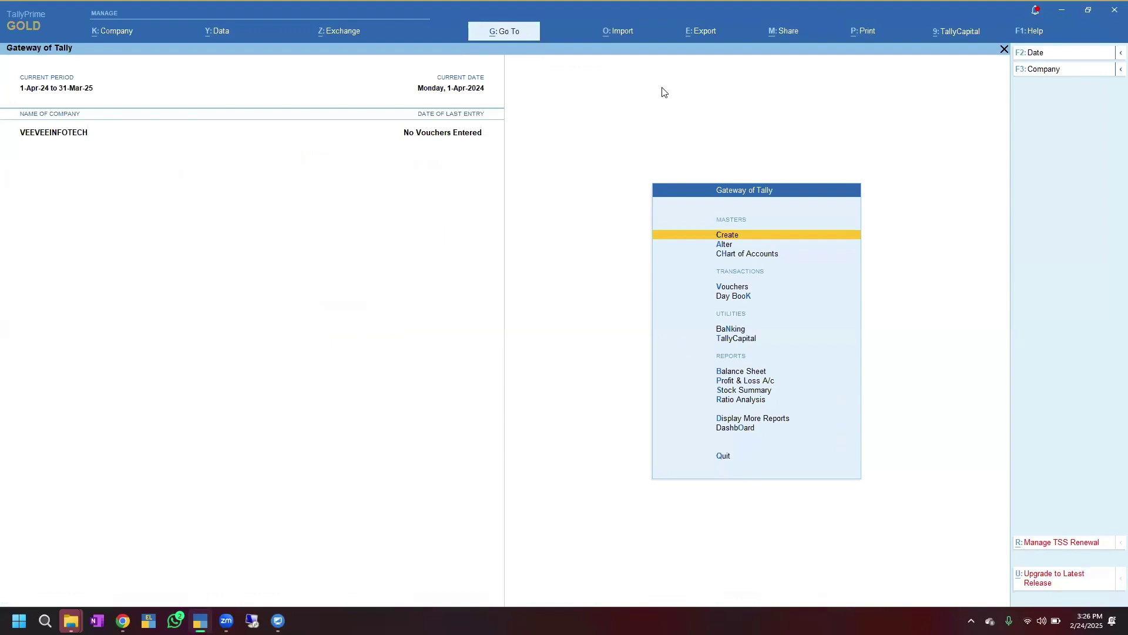
key(alt+o)
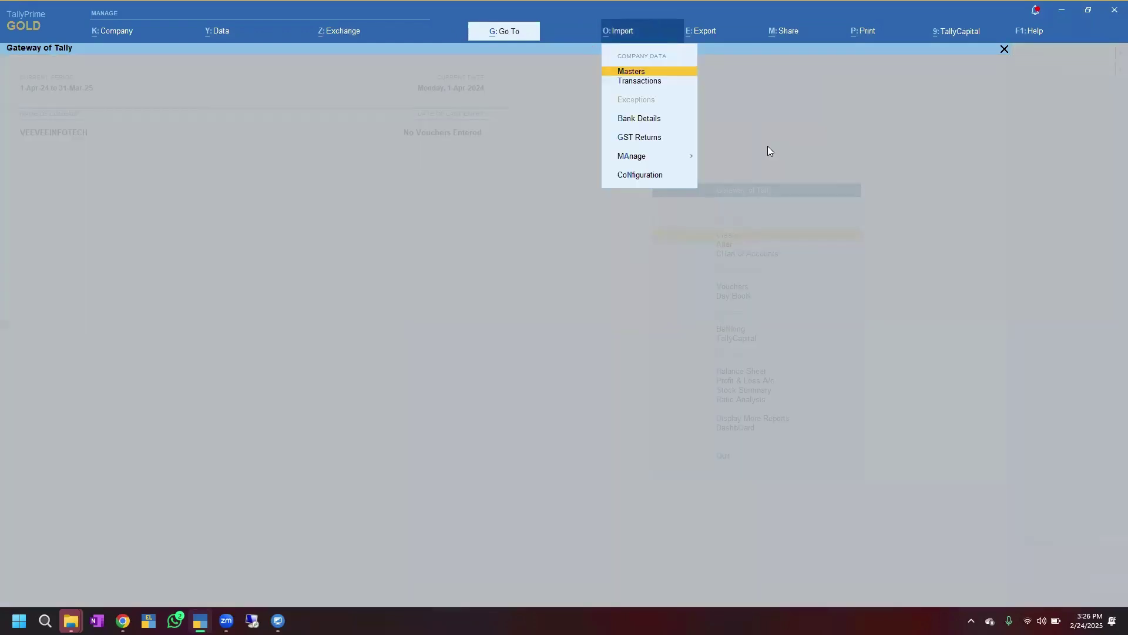
key(Return)
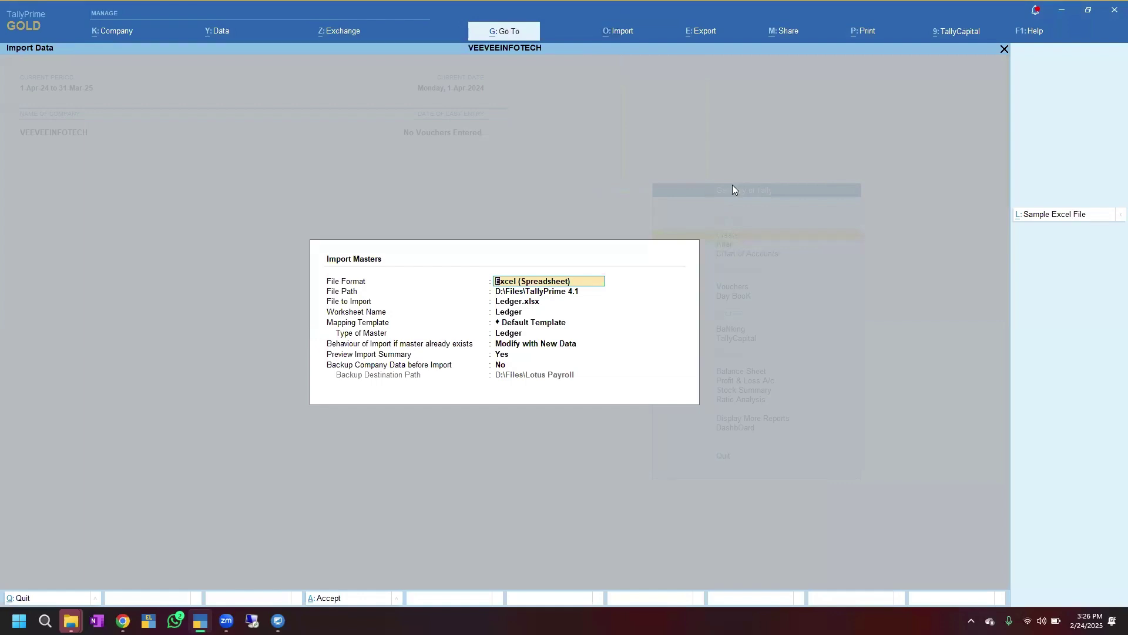
click(494, 285)
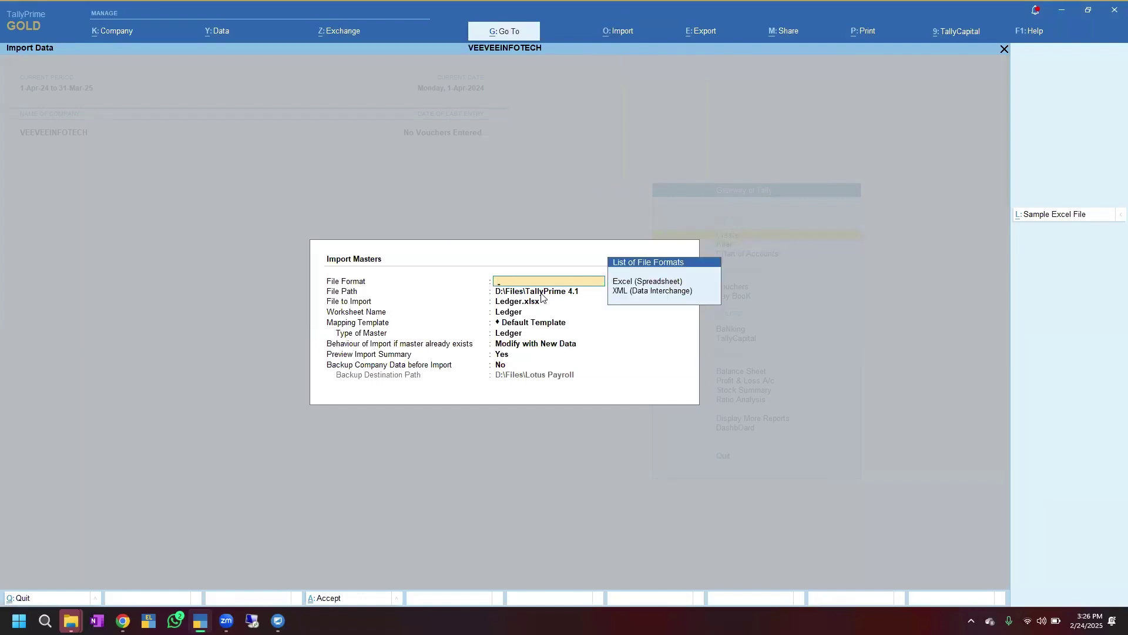
key(Down)
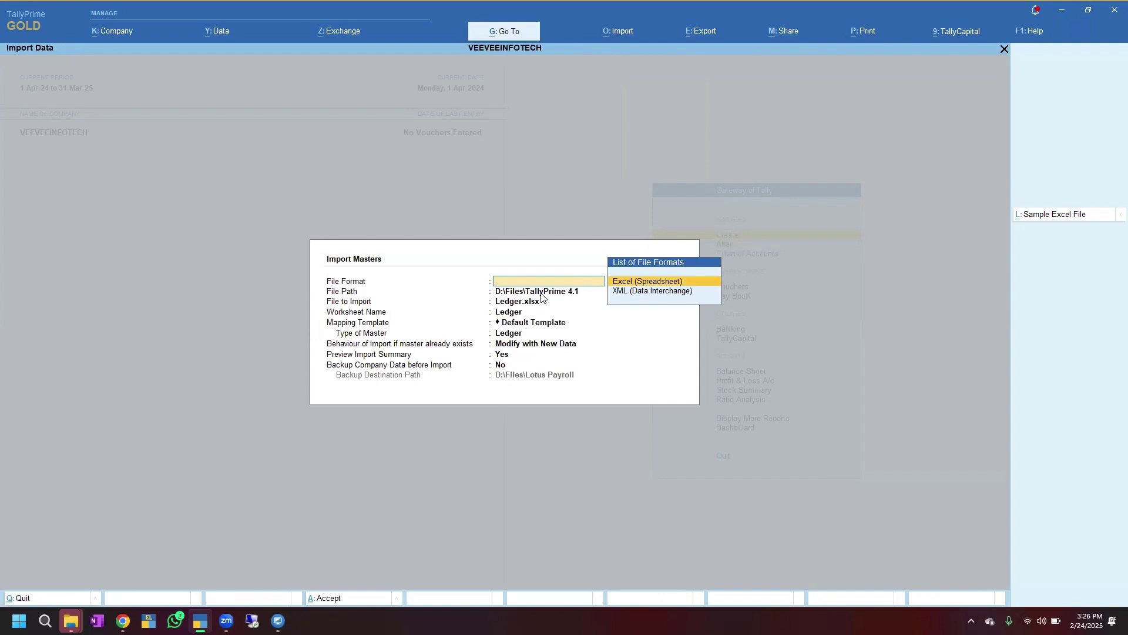
key(Return)
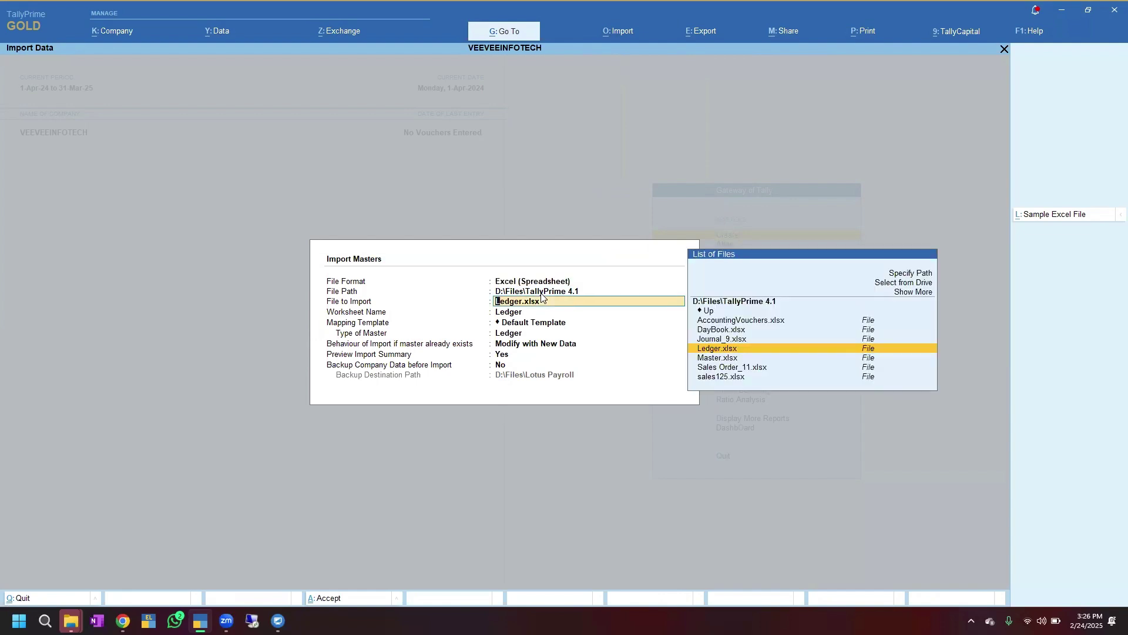
Browse drive D for the import file, moving to the Excel to Tally folder.
key(Up)
key(Up)
key(Up)
key(Up)
key(Up)
key(Up)
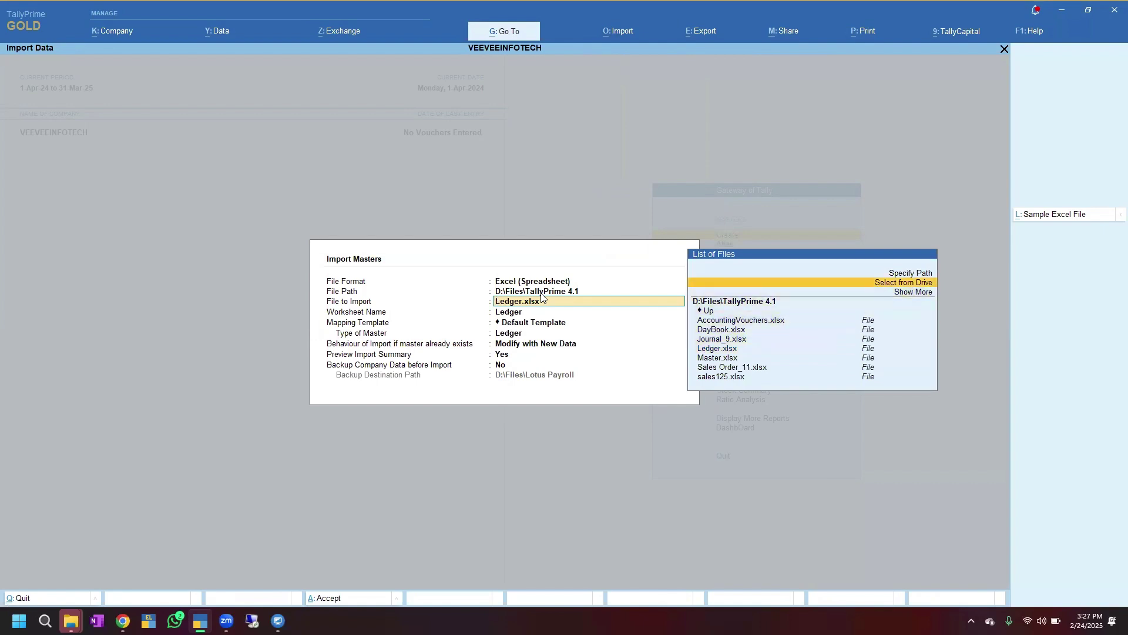
key(Return)
key(Down)
key(Return)
key(Down)
key(Up)
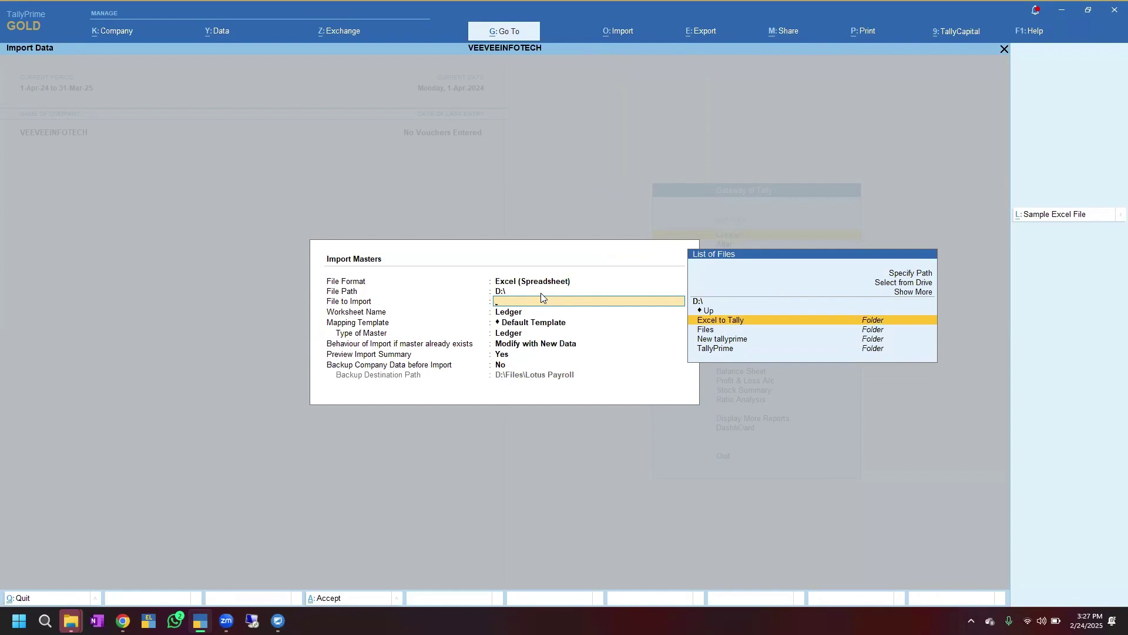
Import Ledger.xlsx's Ledger worksheet as Ledger masters via Default Template, modifying existing data, with preview on.
key(Return)
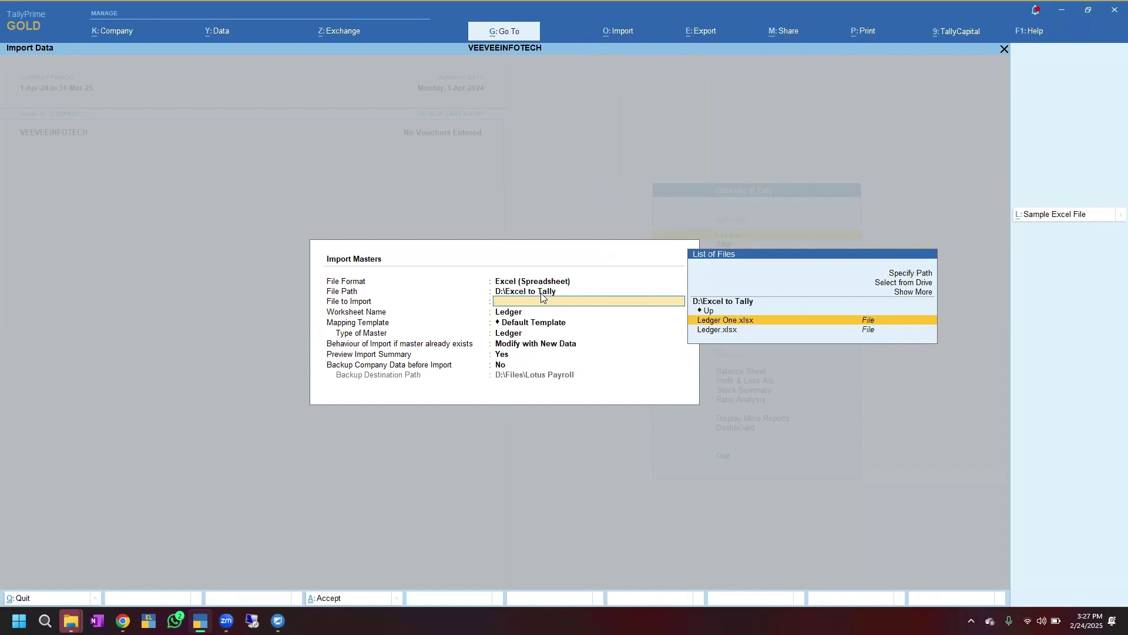
key(Down)
key(Return)
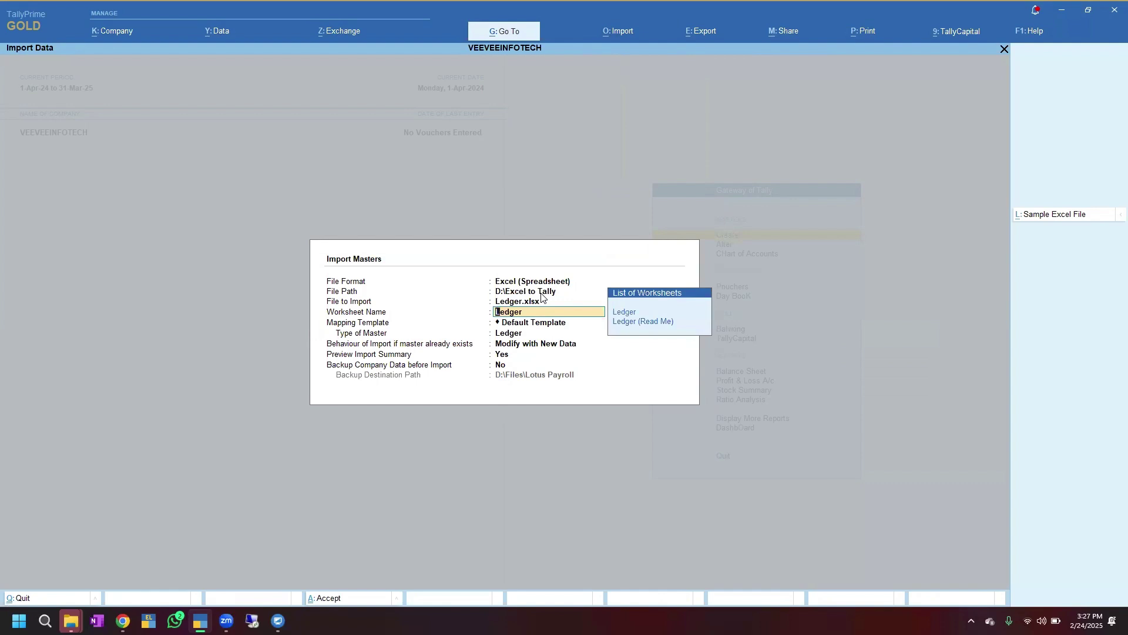
key(Return)
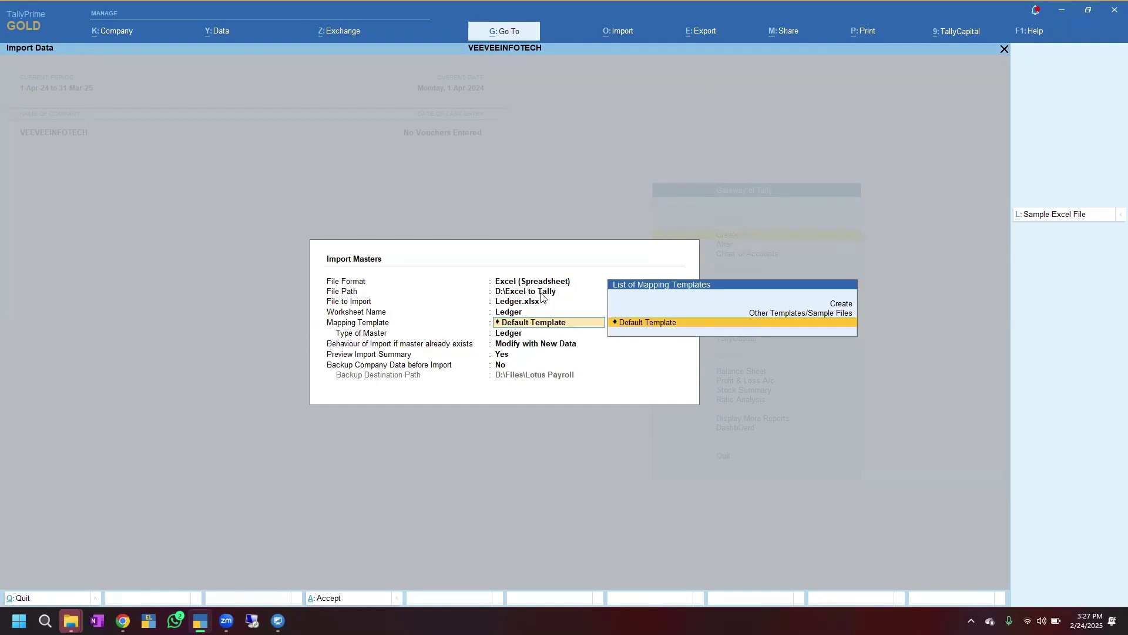
key(Return)
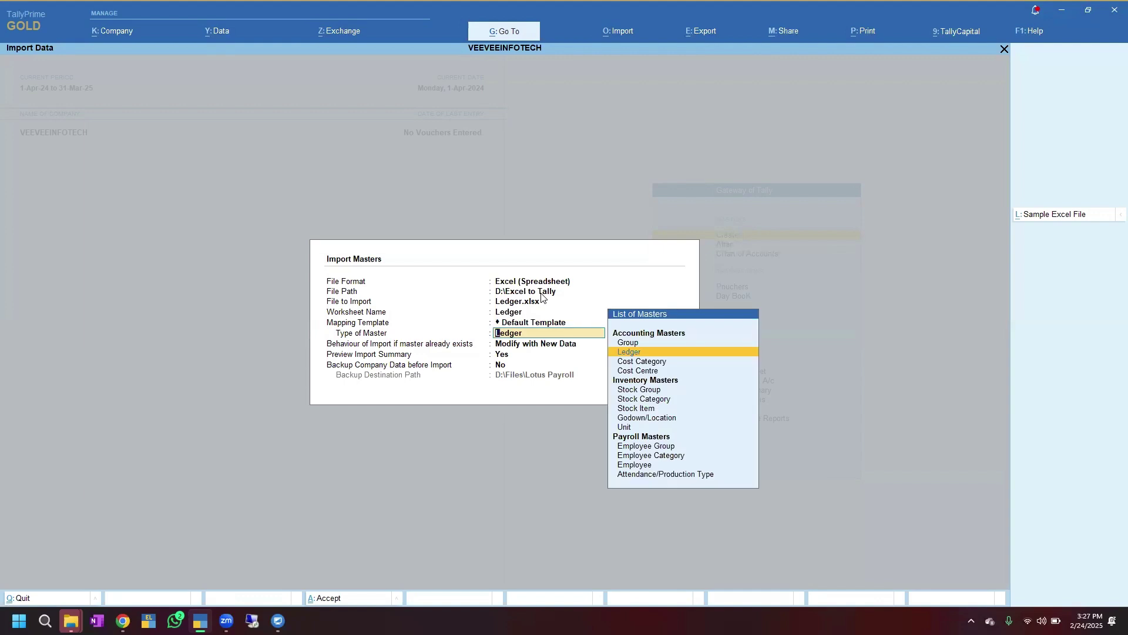
key(Return)
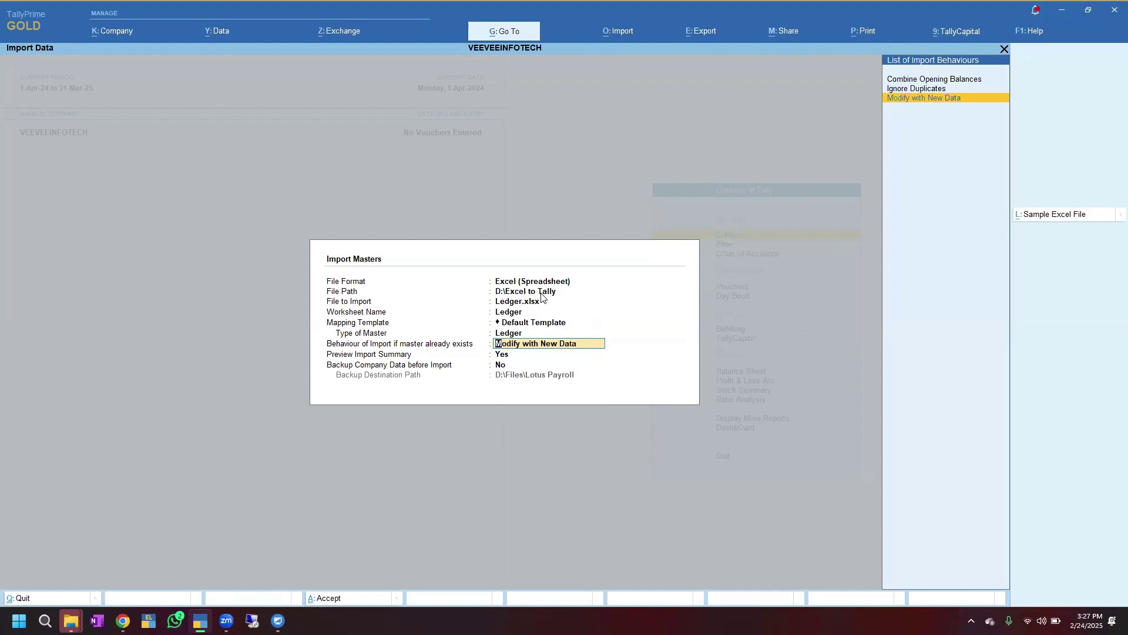
key(Return)
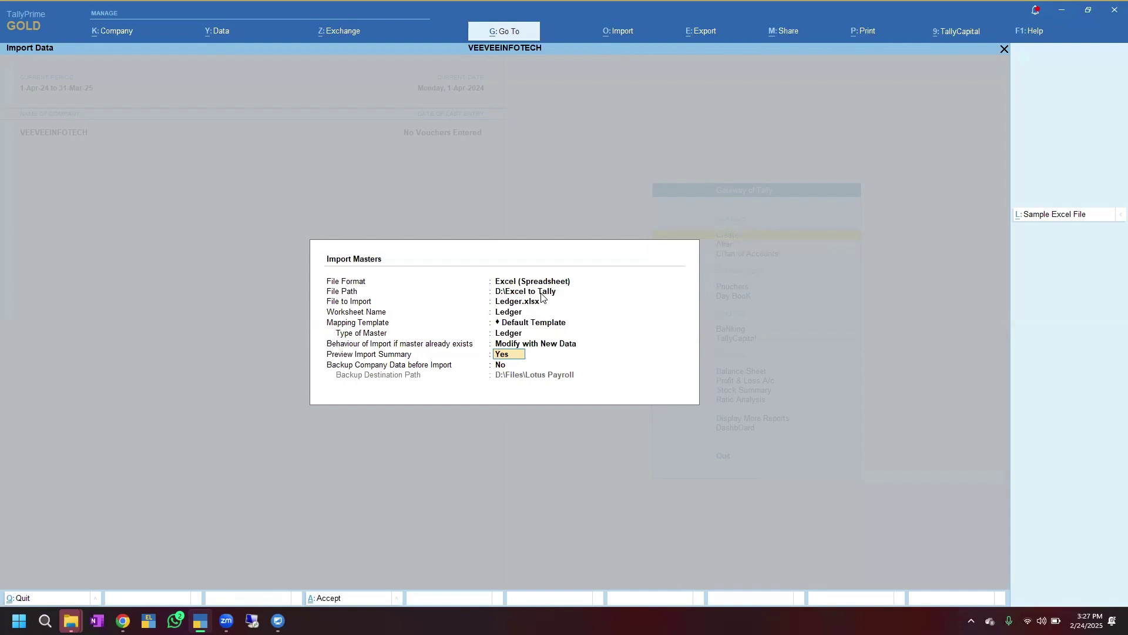
key(Return)
key(Return)
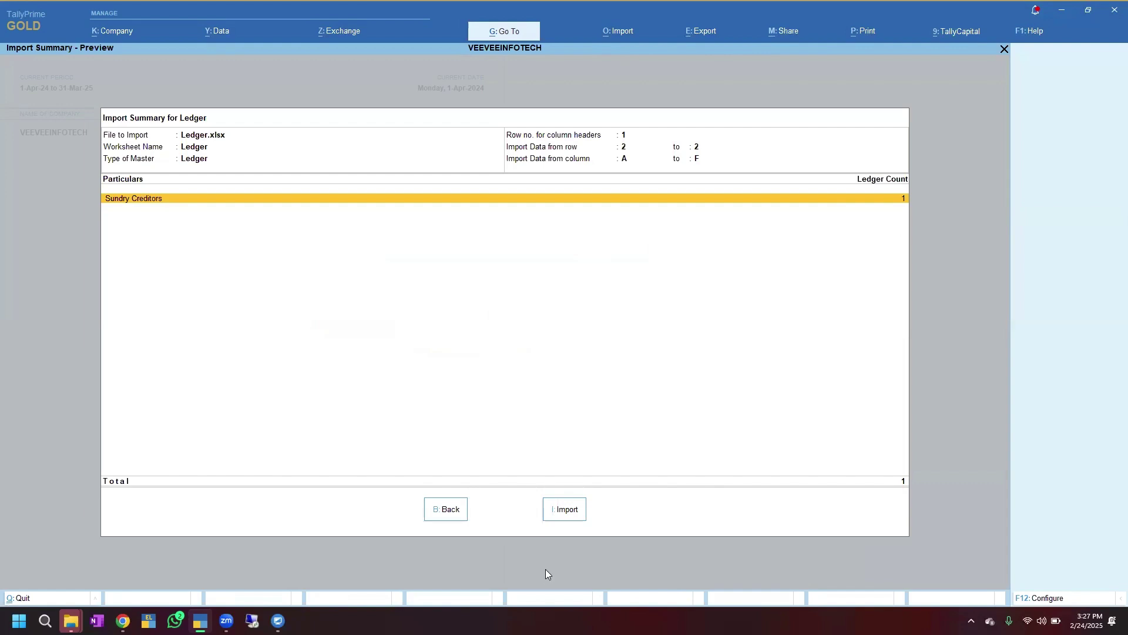
Import the one previewed Sundry Creditors ledger from the Import Summary.
click(573, 512)
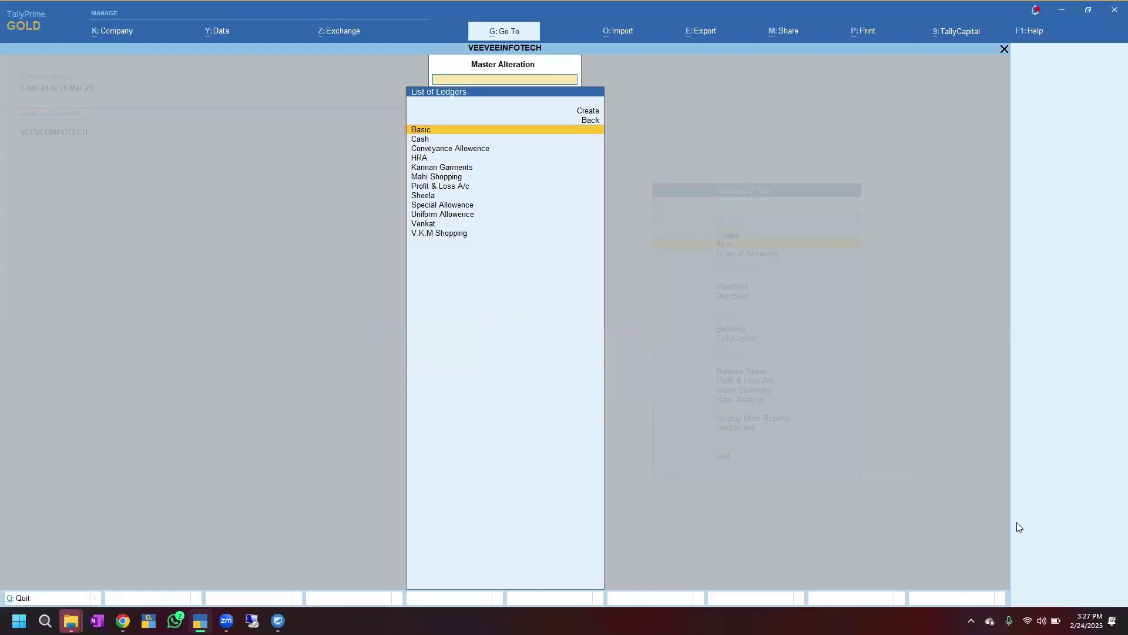
Find 'Vkm', open V.K.M Shopping and check its Chennai address, Tamil Nadu state and pincode.
text(Vkm)
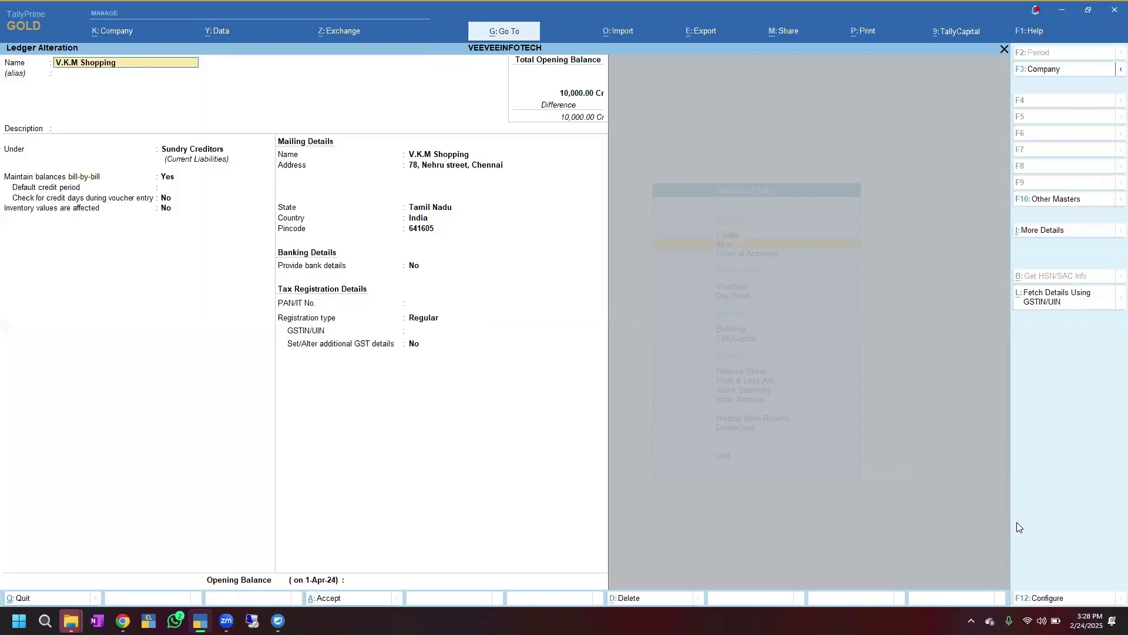
key(Return)
key(Return)
key(Return)
key(Return)
key(Return)
key(Return)
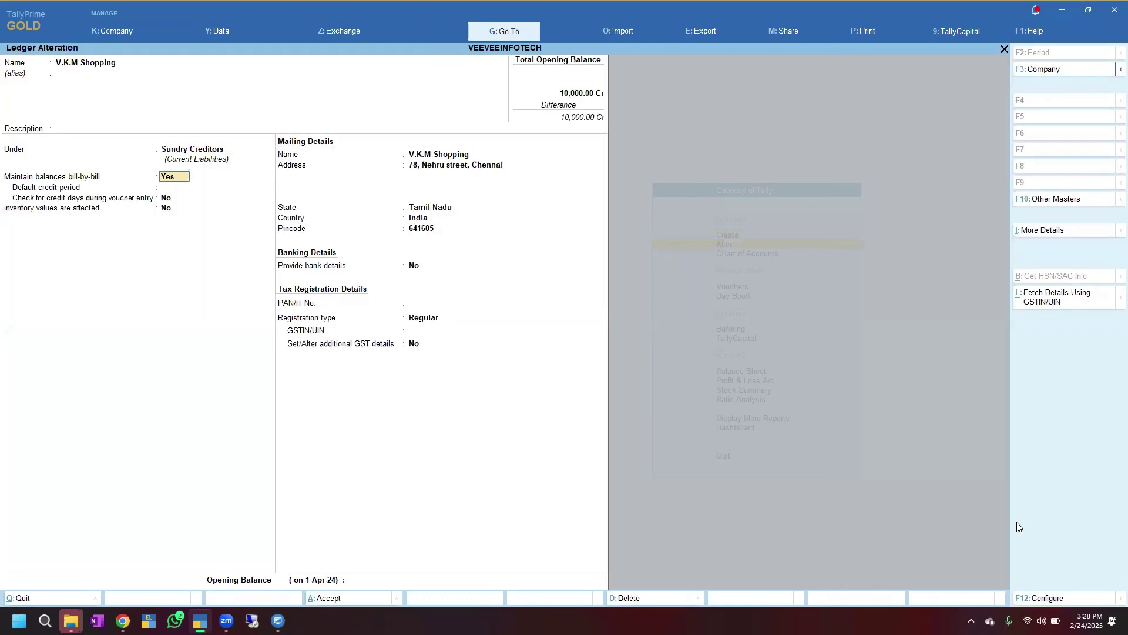
key(Return)
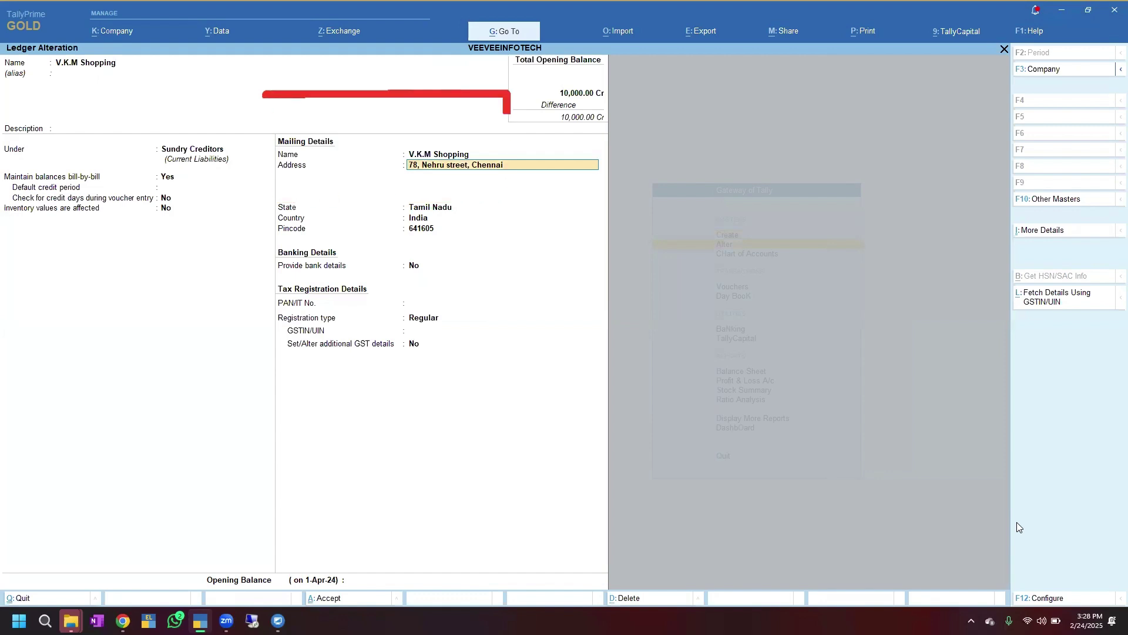
key(Return)
key(Return)
key(Return)
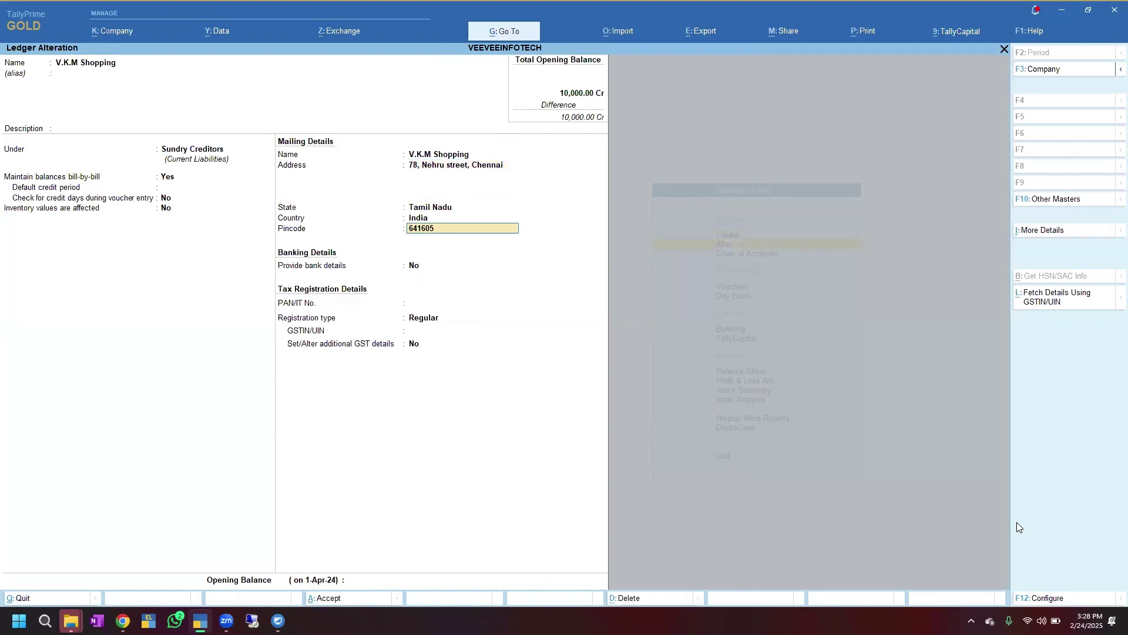